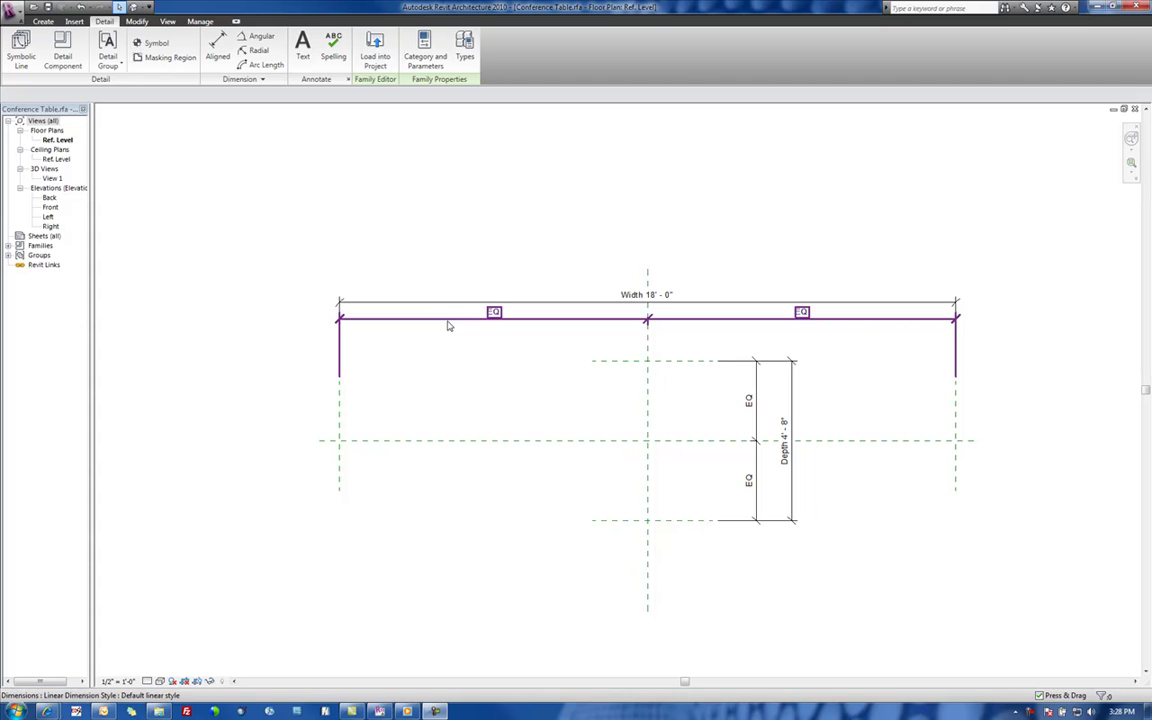
Switch to the Create tab to reach the family's solid geometry tools
{"action": "left_click", "coordinate": [43, 21]}
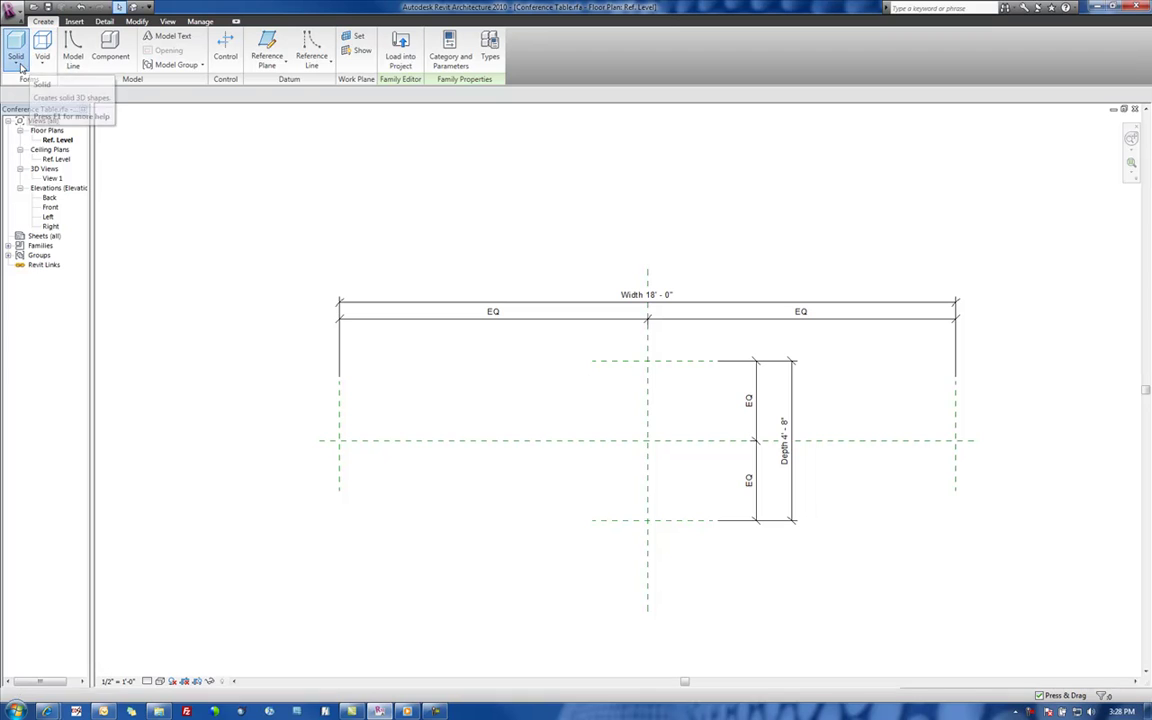
Start a solid extrusion sketch and draw the tabletop's vertical left end line
{"action": "left_click", "coordinate": [16, 56]}
{"action": "left_click", "coordinate": [24, 86]}
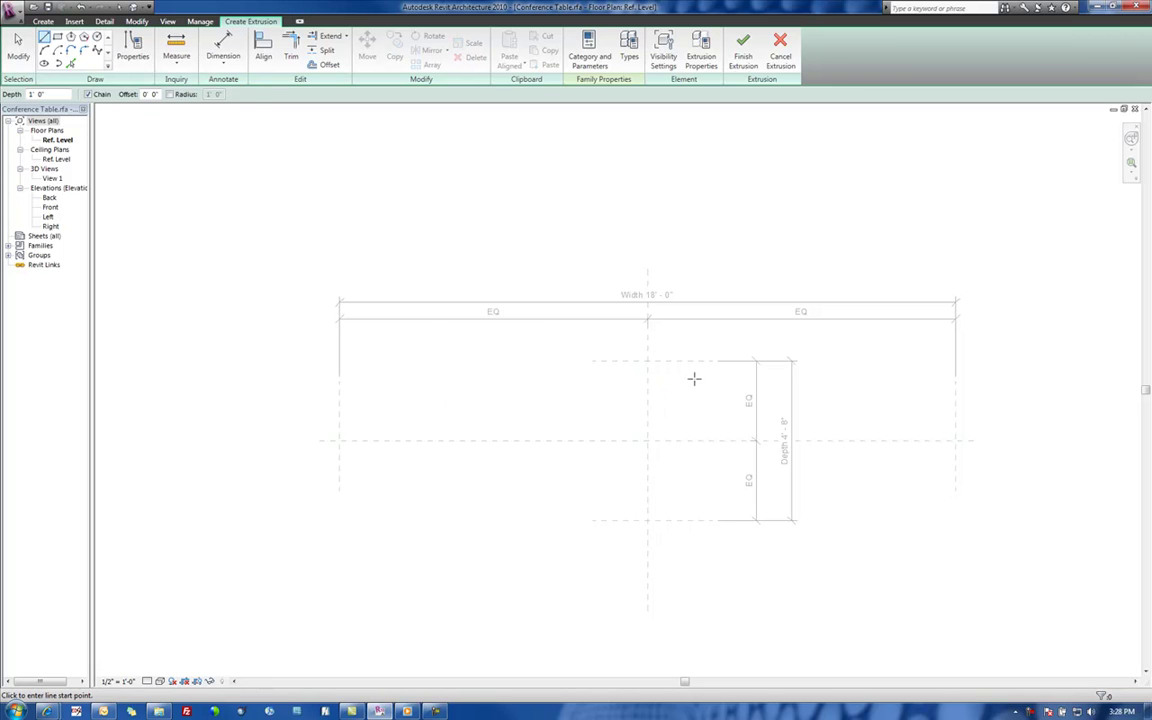
{"action": "left_click", "coordinate": [350, 440]}
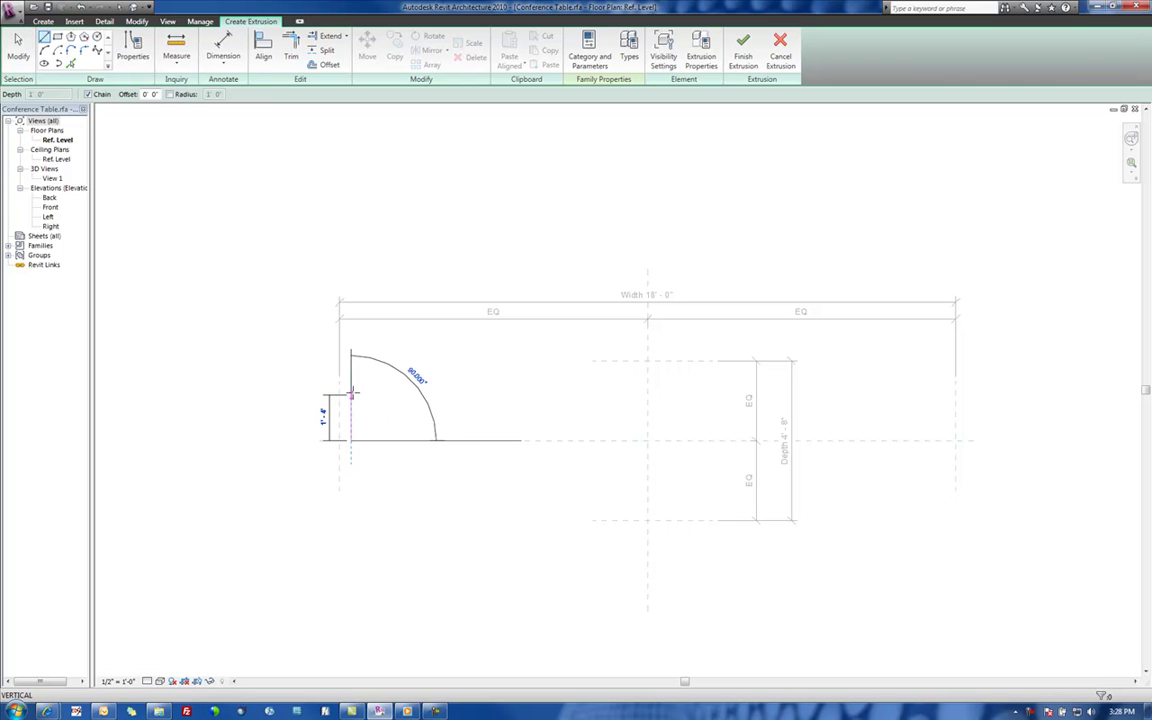
{"action": "left_click", "coordinate": [350, 388]}
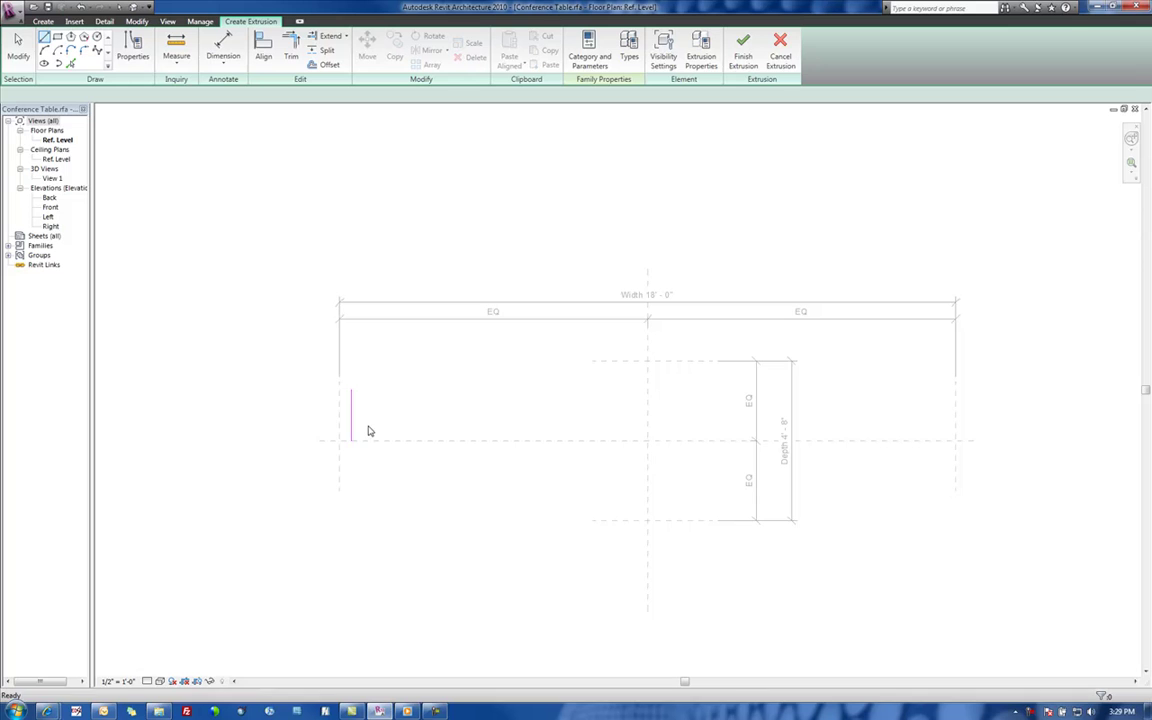
{"action": "key", "text": "Escape"}
{"action": "key", "text": "Escape"}
{"action": "left_click", "coordinate": [350, 440]}
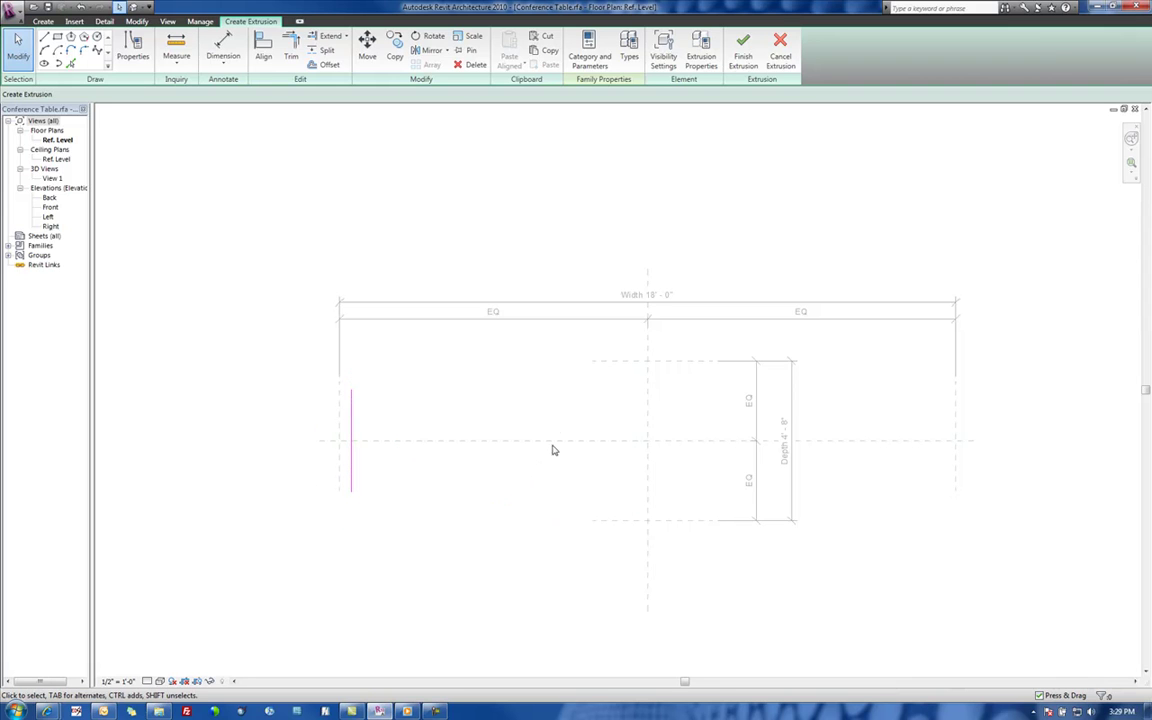
Draw the long top and bottom edges of the tabletop with Line (LI)
{"action": "key", "text": "l"}
{"action": "key", "text": "i"}
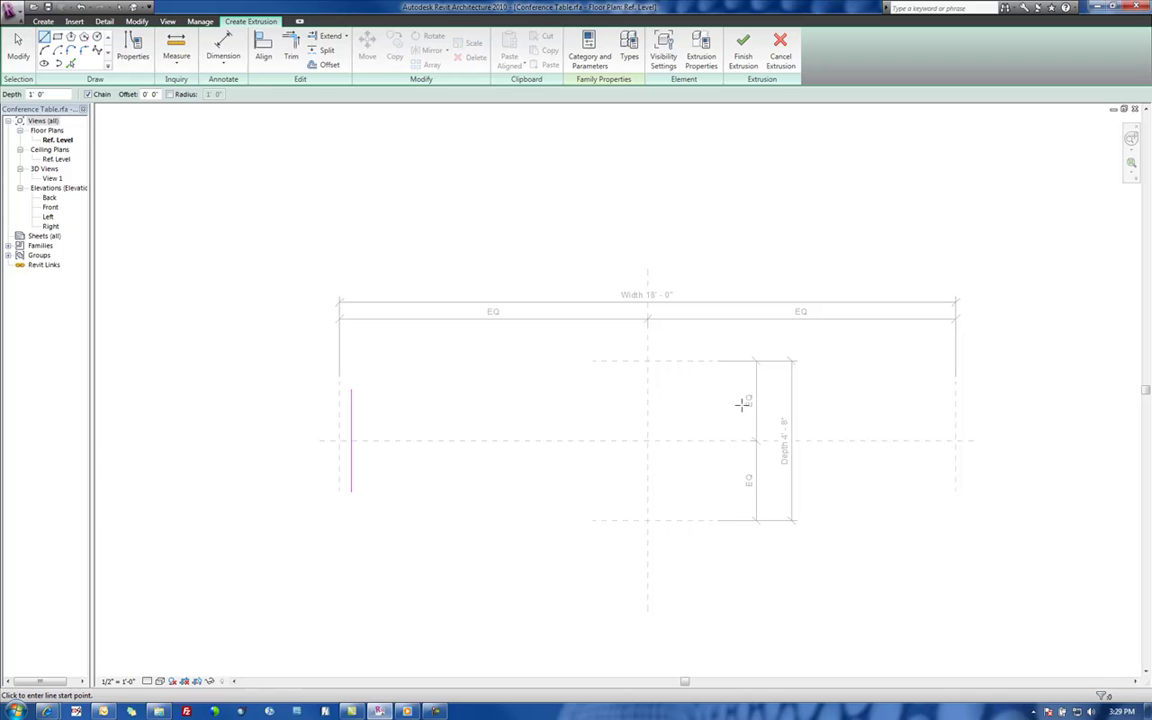
{"action": "left_click", "coordinate": [727, 372]}
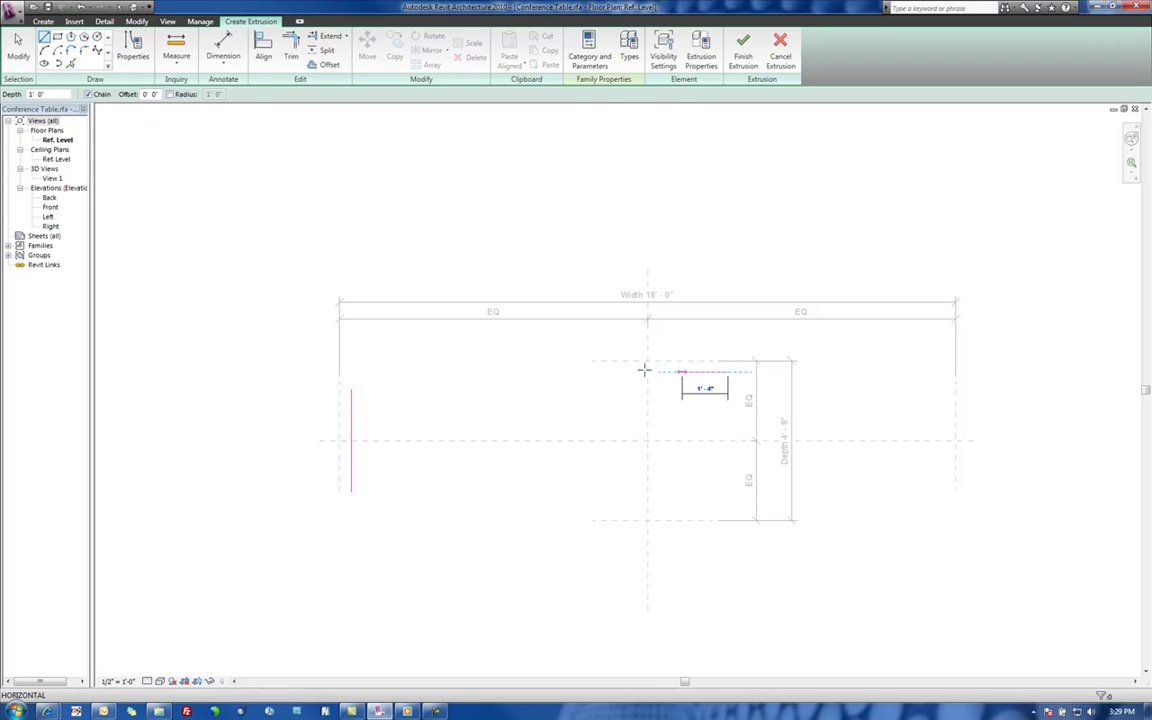
{"action": "left_click", "coordinate": [443, 372]}
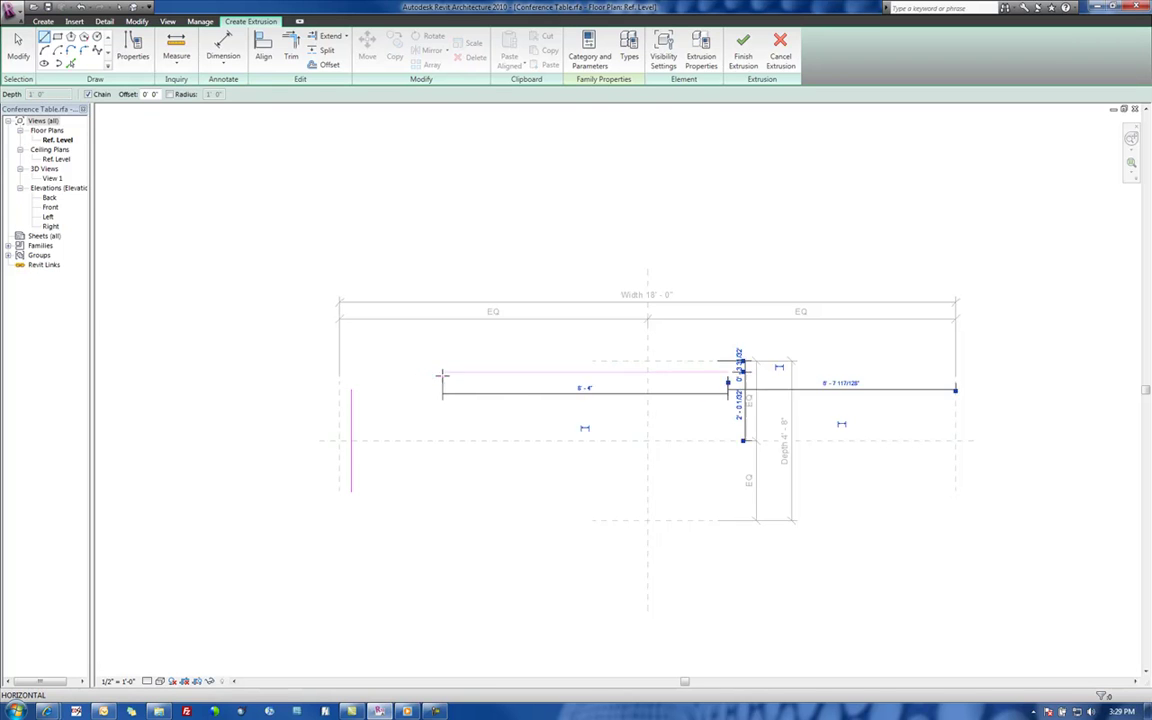
{"action": "key", "text": "Escape"}
{"action": "left_click", "coordinate": [441, 512]}
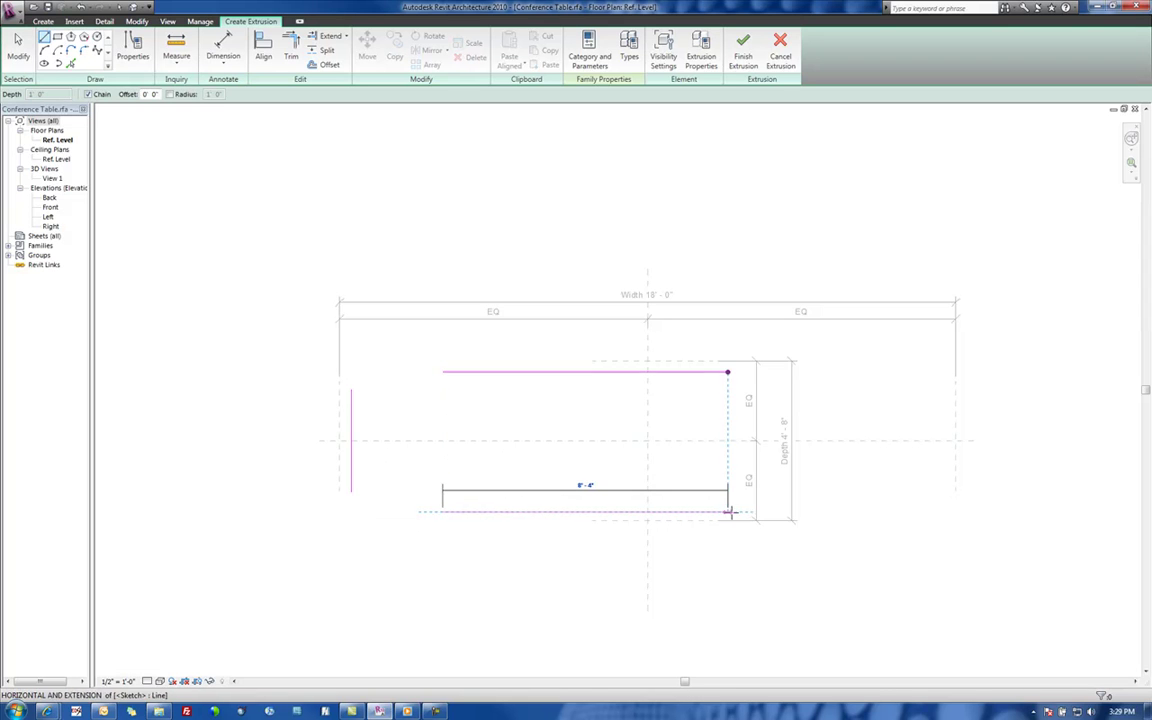
{"action": "left_click", "coordinate": [727, 512]}
{"action": "key", "text": "Escape"}
{"action": "key", "text": "Escape"}
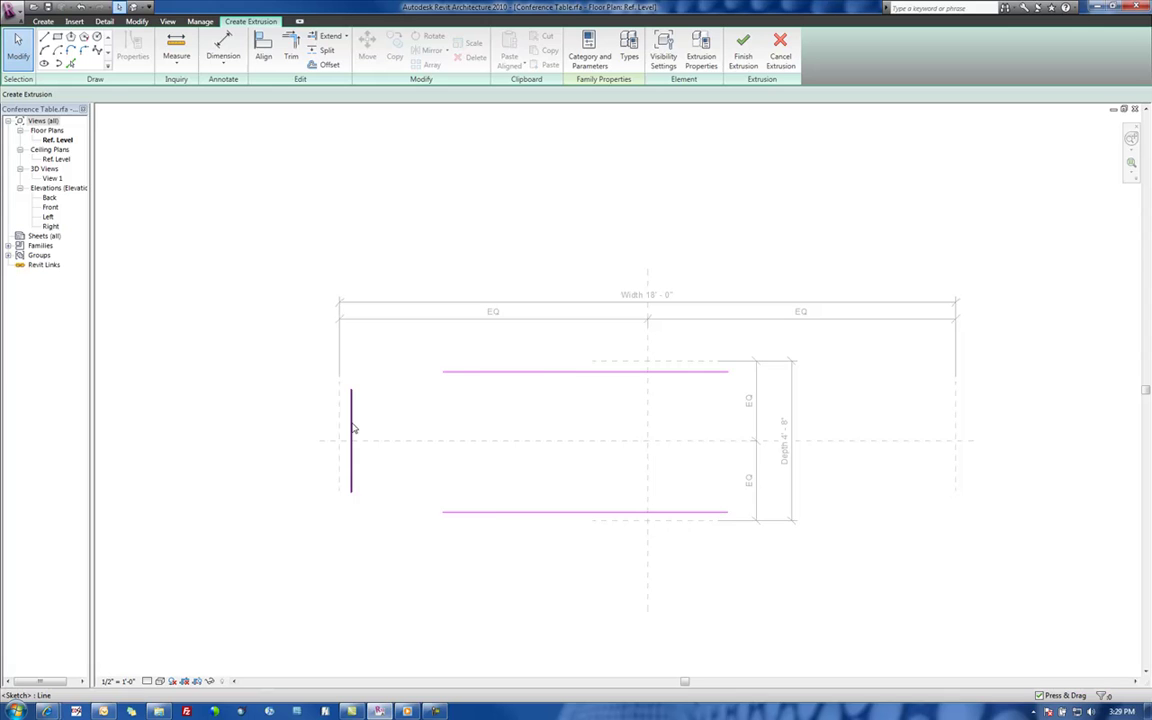
Mirror the left end line across the centre plane to make the right end
{"action": "left_click", "coordinate": [351, 430]}
{"action": "left_click", "coordinate": [424, 51]}
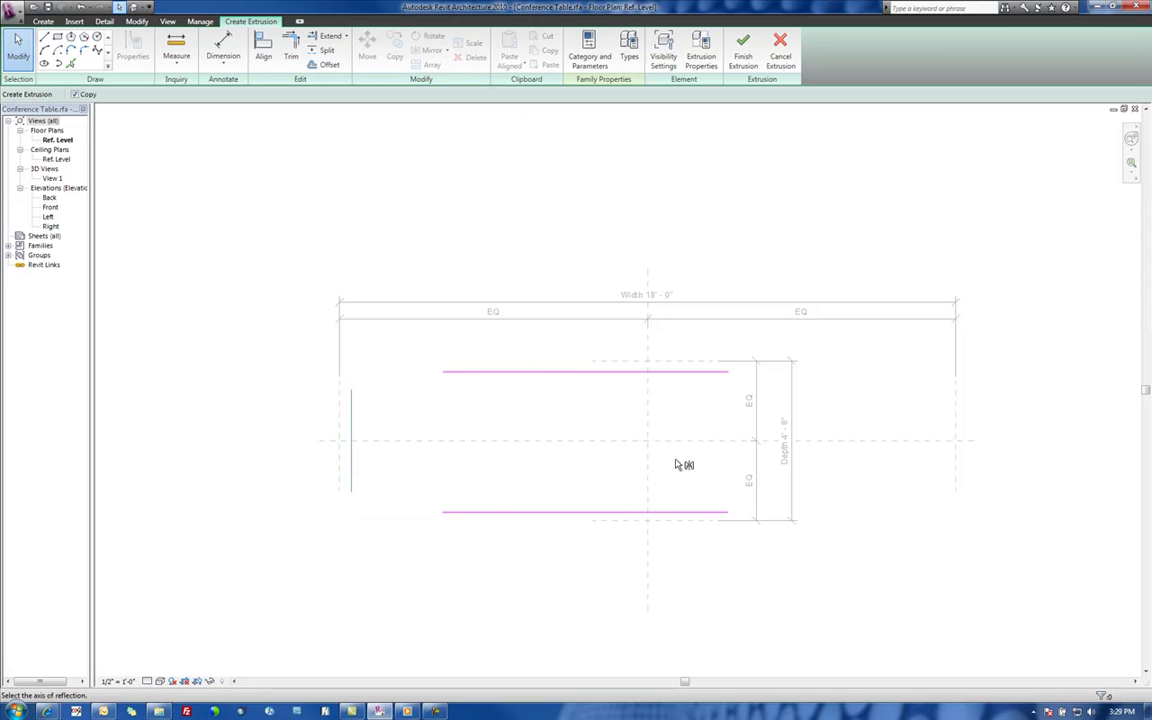
{"action": "left_click", "coordinate": [648, 420]}
{"action": "left_click", "coordinate": [886, 554]}
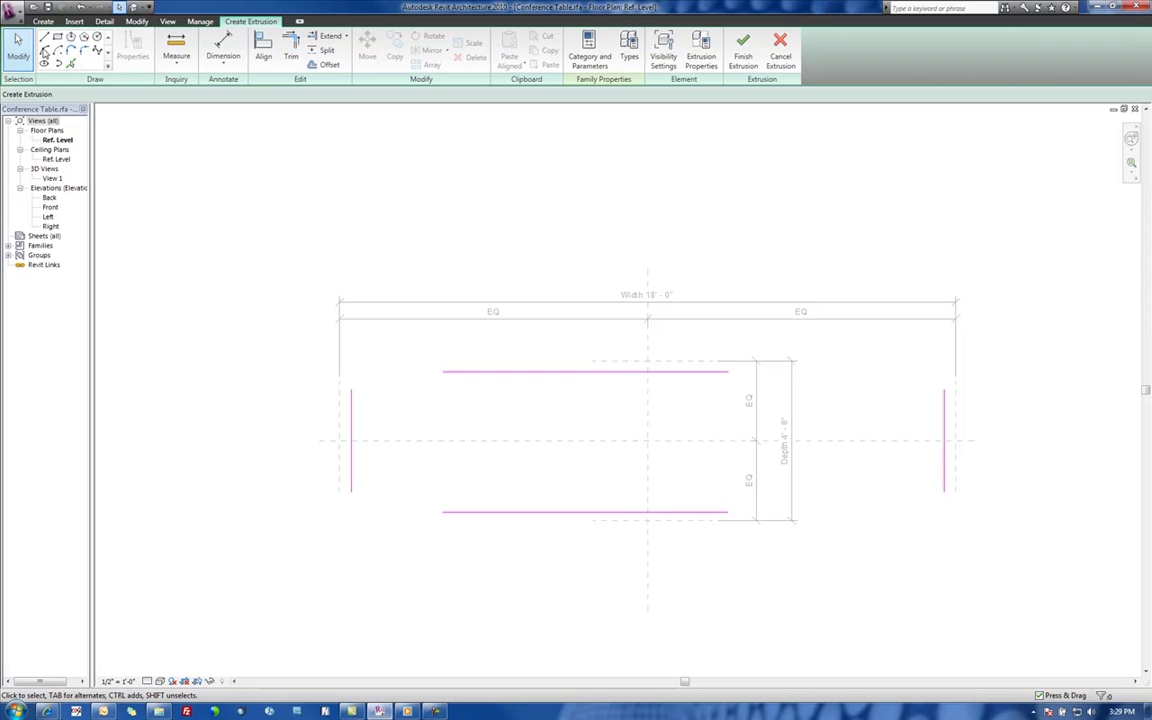
Draw a top-left corner arc and mirror it to the bottom-left corner
{"action": "left_click", "coordinate": [44, 37]}
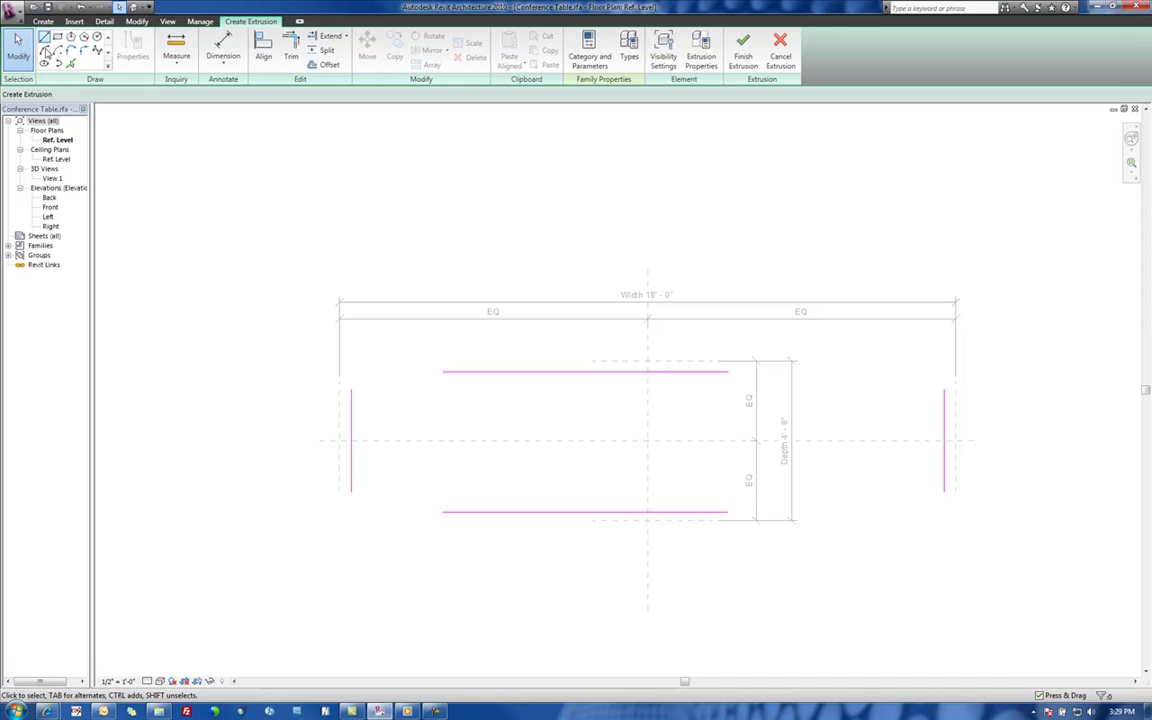
{"action": "left_click", "coordinate": [352, 390]}
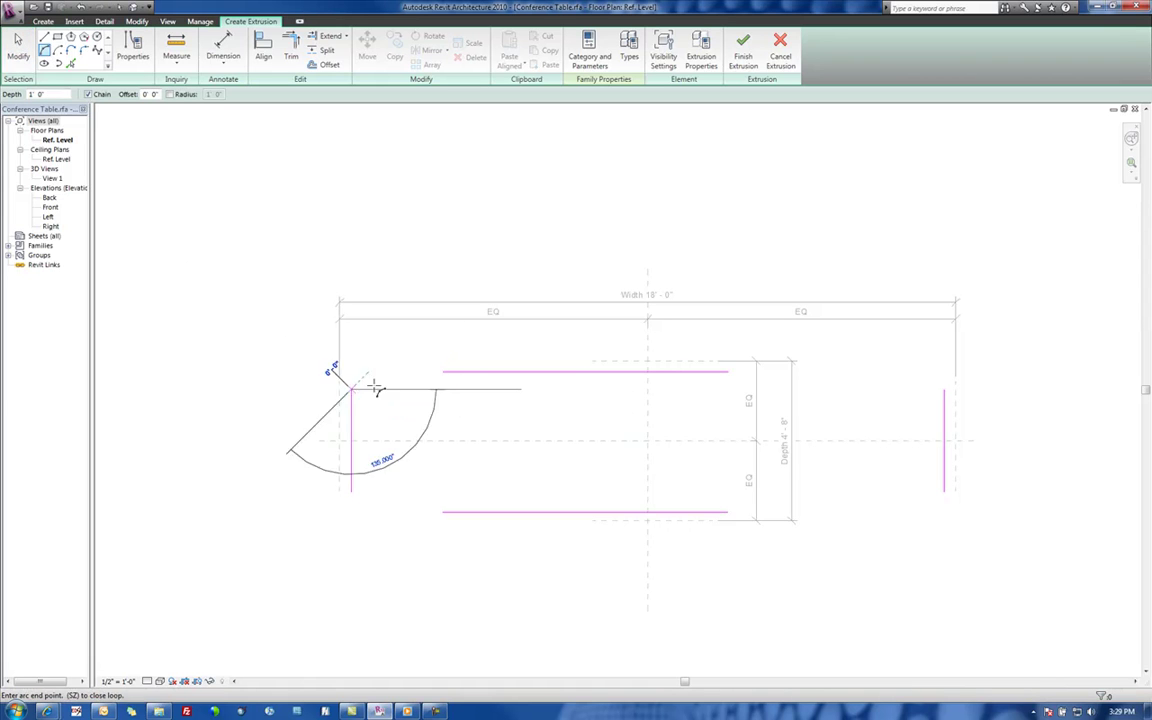
{"action": "left_click", "coordinate": [409, 375]}
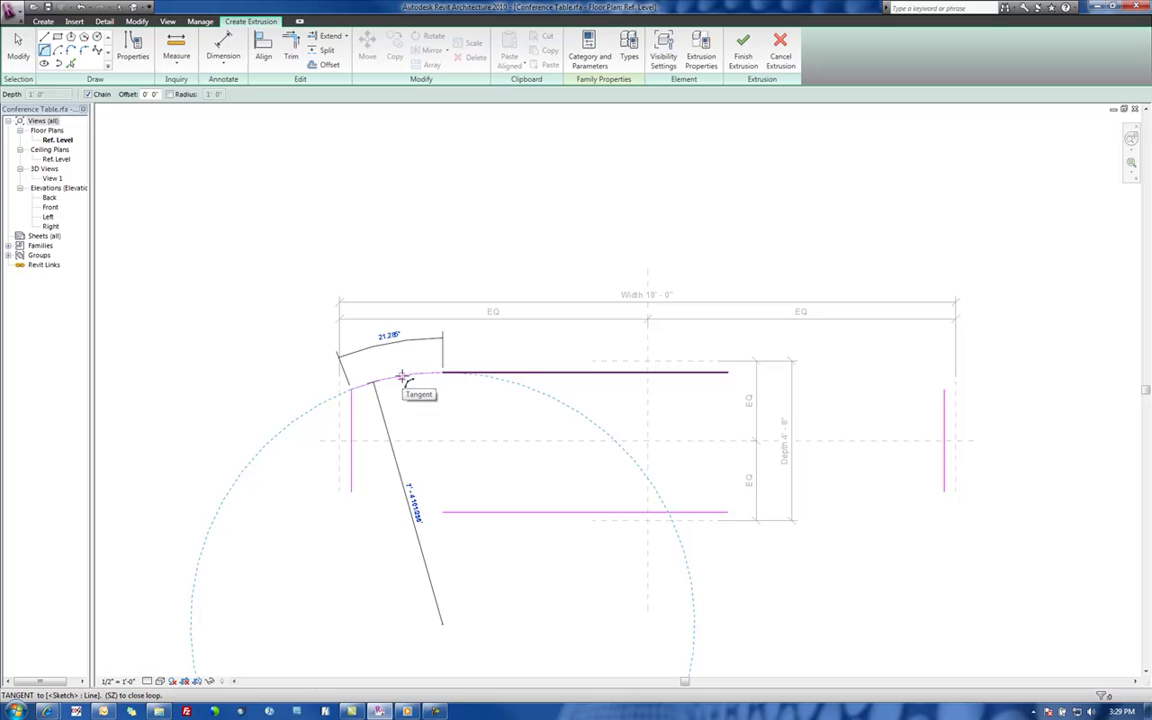
{"action": "key", "text": "Escape"}
{"action": "key", "text": "Escape"}
{"action": "left_click", "coordinate": [404, 386]}
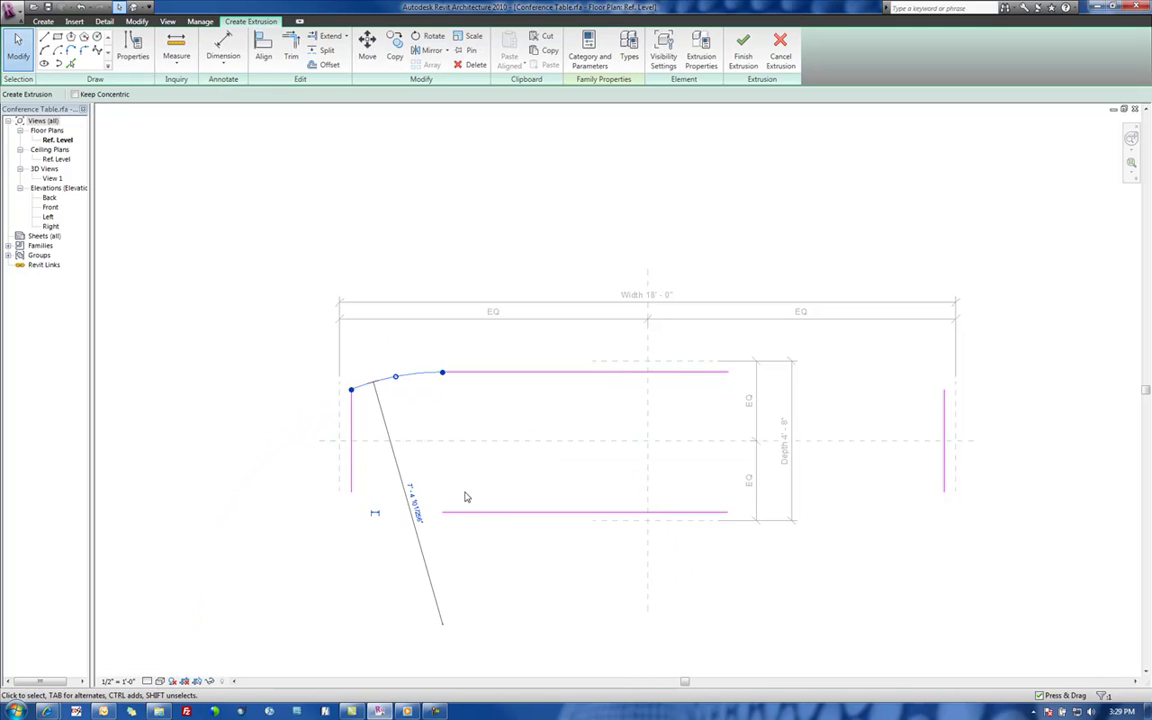
{"action": "left_click", "coordinate": [432, 50]}
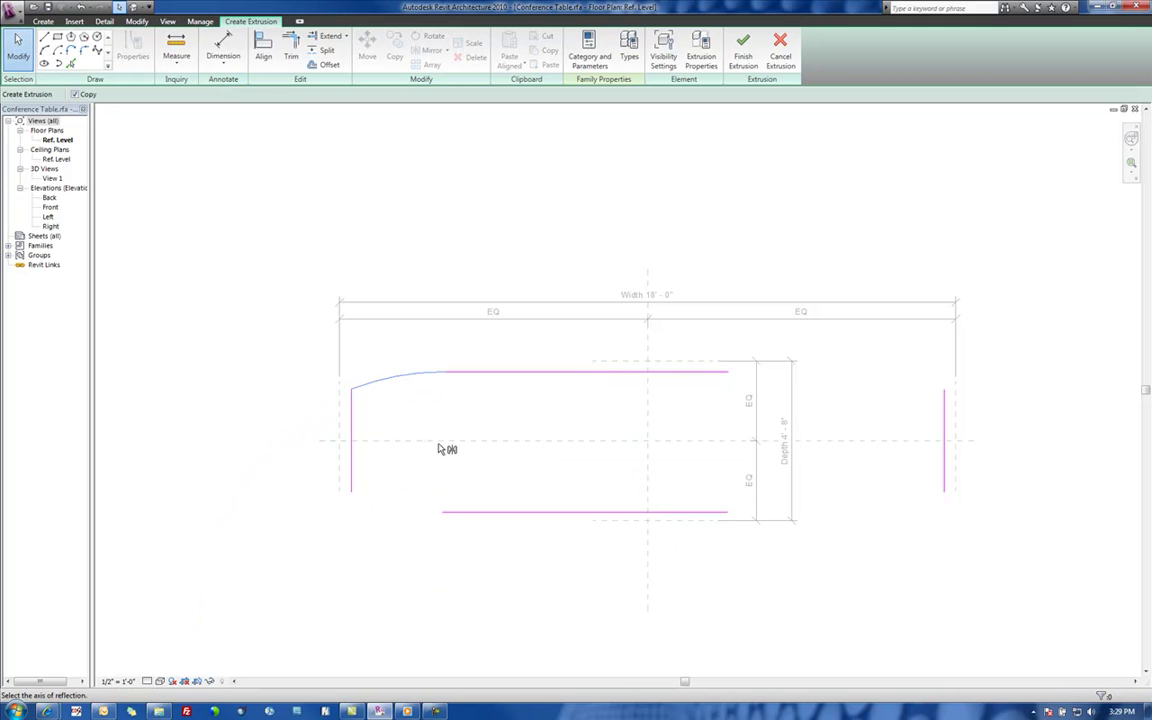
{"action": "left_click", "coordinate": [435, 440]}
Drag the bottom edge line so it meets the bottom-left arc
{"action": "left_click", "coordinate": [474, 540]}
{"action": "scroll", "coordinate": [470, 538], "scroll_direction": "up", "scroll_amount": 2}
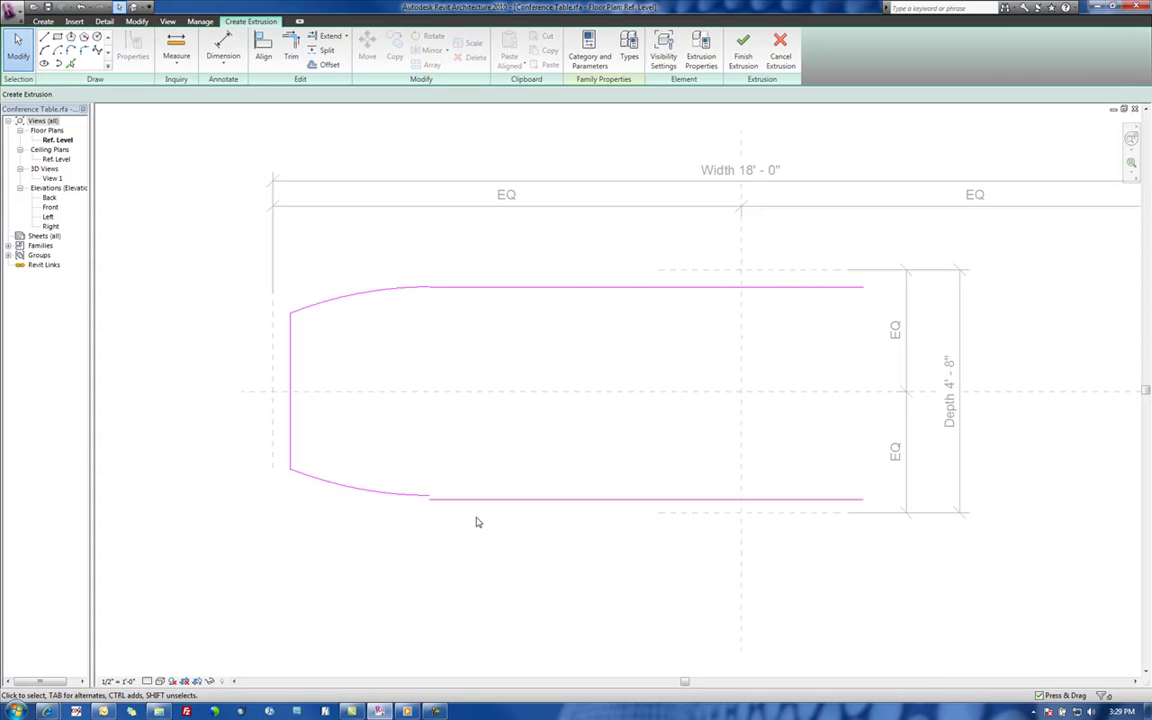
{"action": "left_click", "coordinate": [449, 500]}
{"action": "left_click_drag", "start_coordinate": [451, 494], "coordinate": [453, 496]}
{"action": "left_click", "coordinate": [446, 545]}
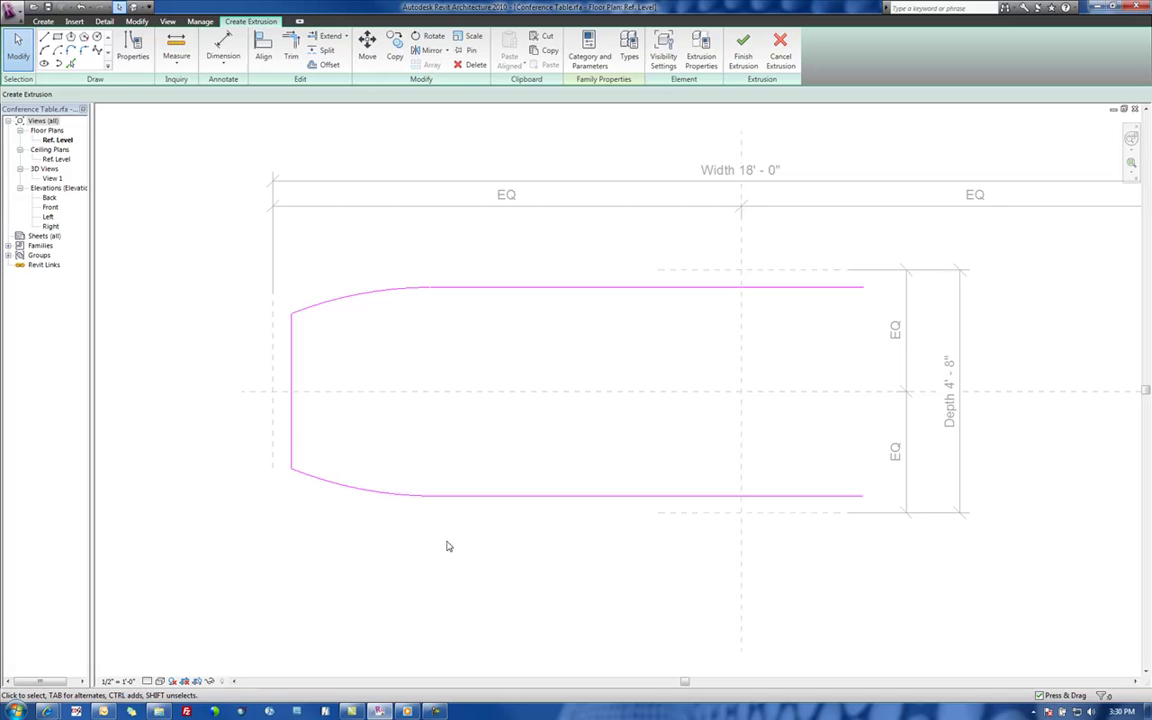
{"action": "scroll", "coordinate": [594, 530], "scroll_direction": "down", "scroll_amount": 3}
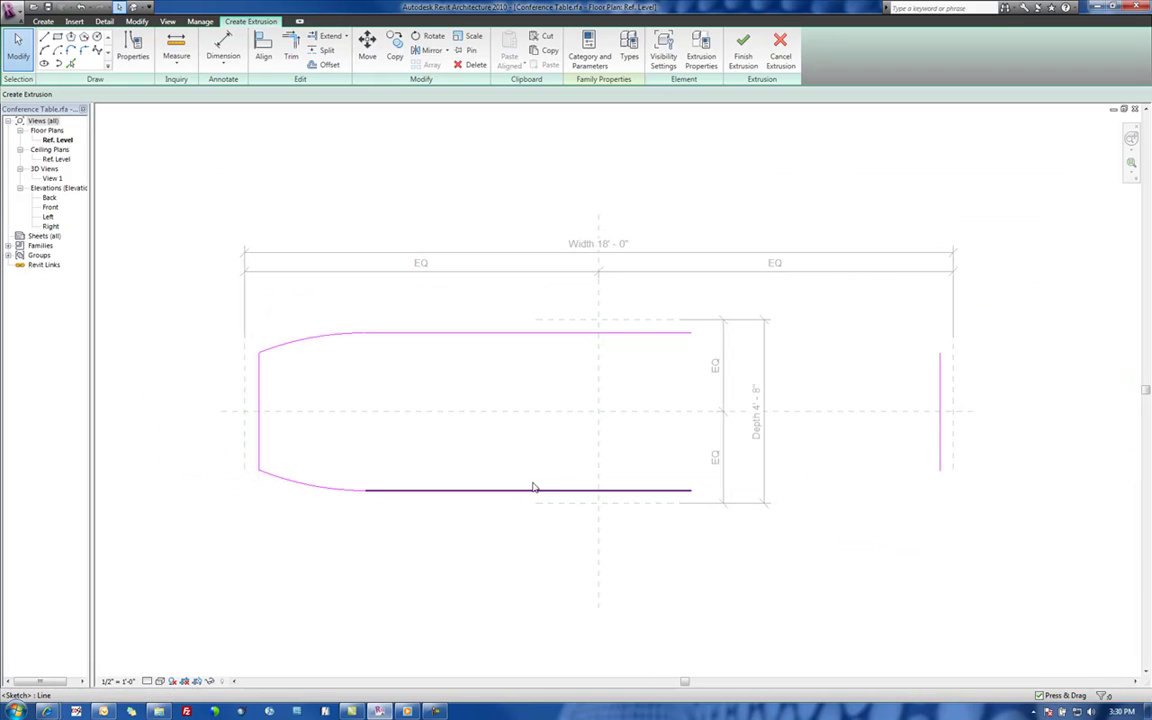
Mirror both left-end arcs across the vertical centre plane to the right end
{"action": "left_click", "coordinate": [301, 486]}
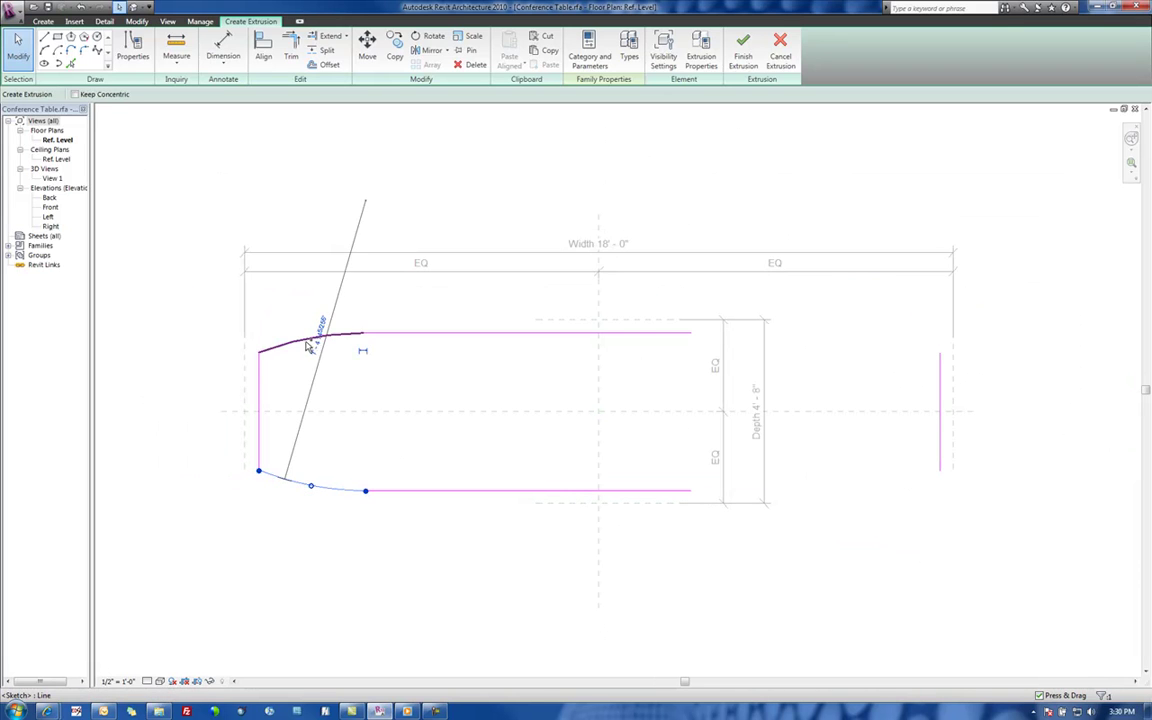
{"action": "left_click", "coordinate": [308, 345], "text": "ctrl"}
{"action": "left_click", "coordinate": [425, 50]}
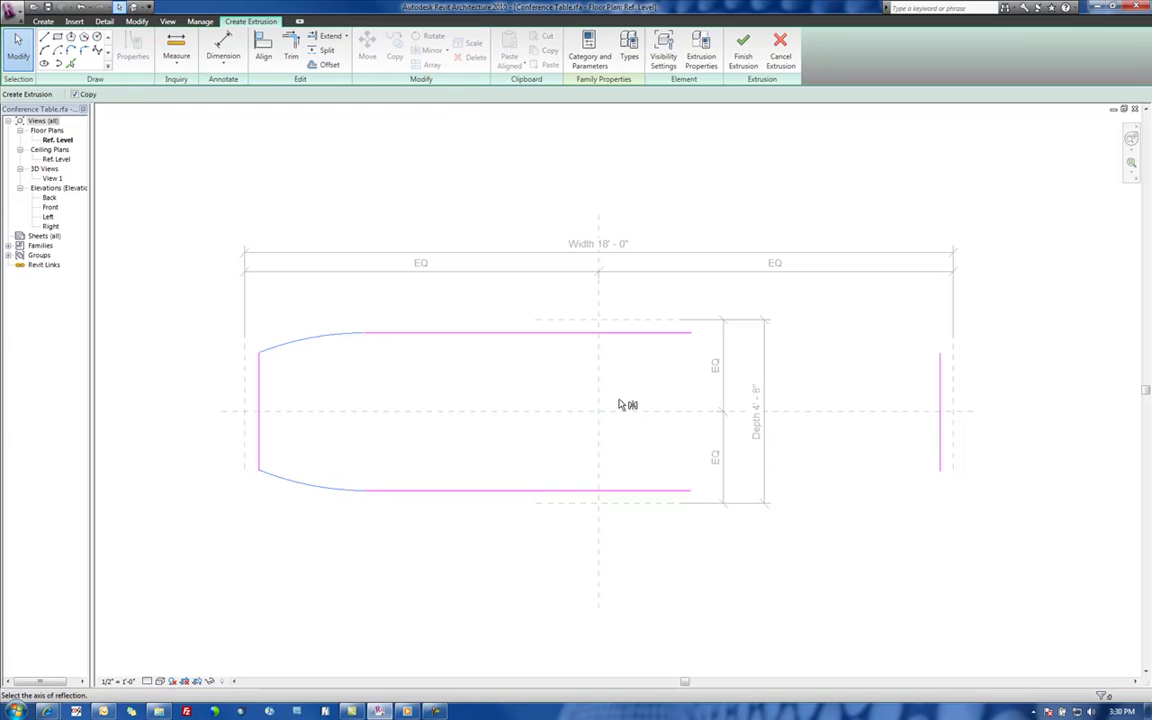
{"action": "left_click", "coordinate": [599, 390]}
{"action": "left_click", "coordinate": [850, 450]}
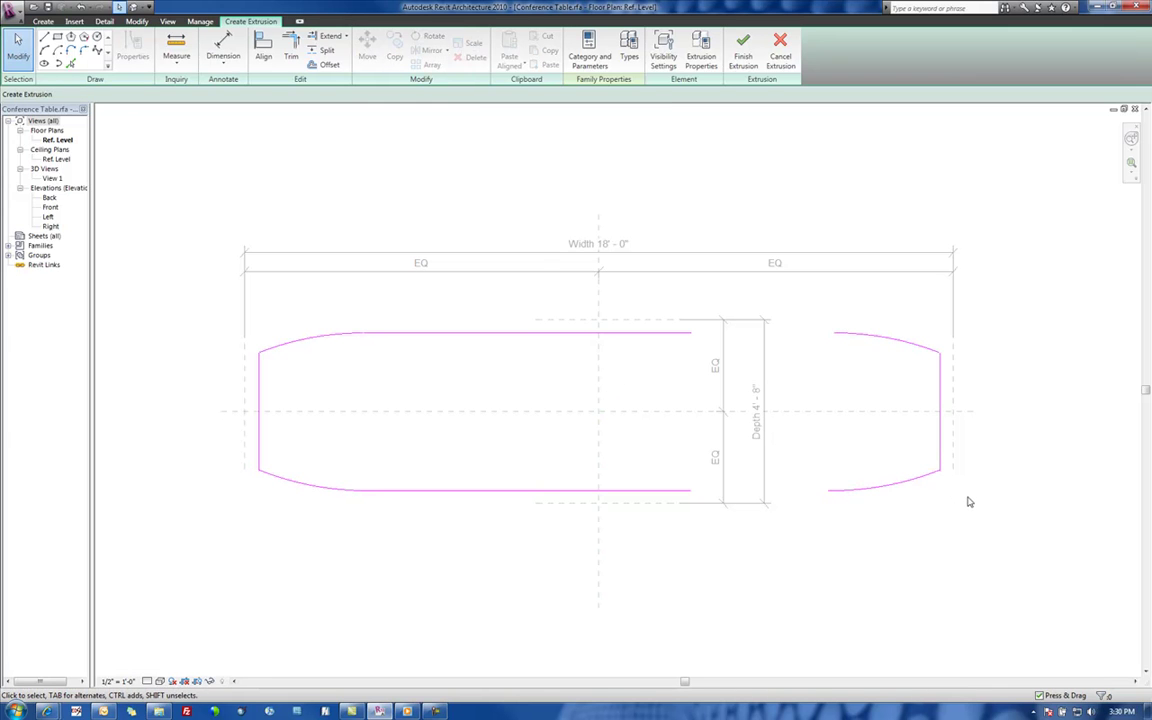
{"action": "scroll", "coordinate": [949, 517], "scroll_direction": "up", "scroll_amount": 3}
Join the right end line to the top and bottom right arcs with Trim/Extend to Corner
{"action": "scroll", "coordinate": [945, 360], "scroll_direction": "up", "scroll_amount": 4}
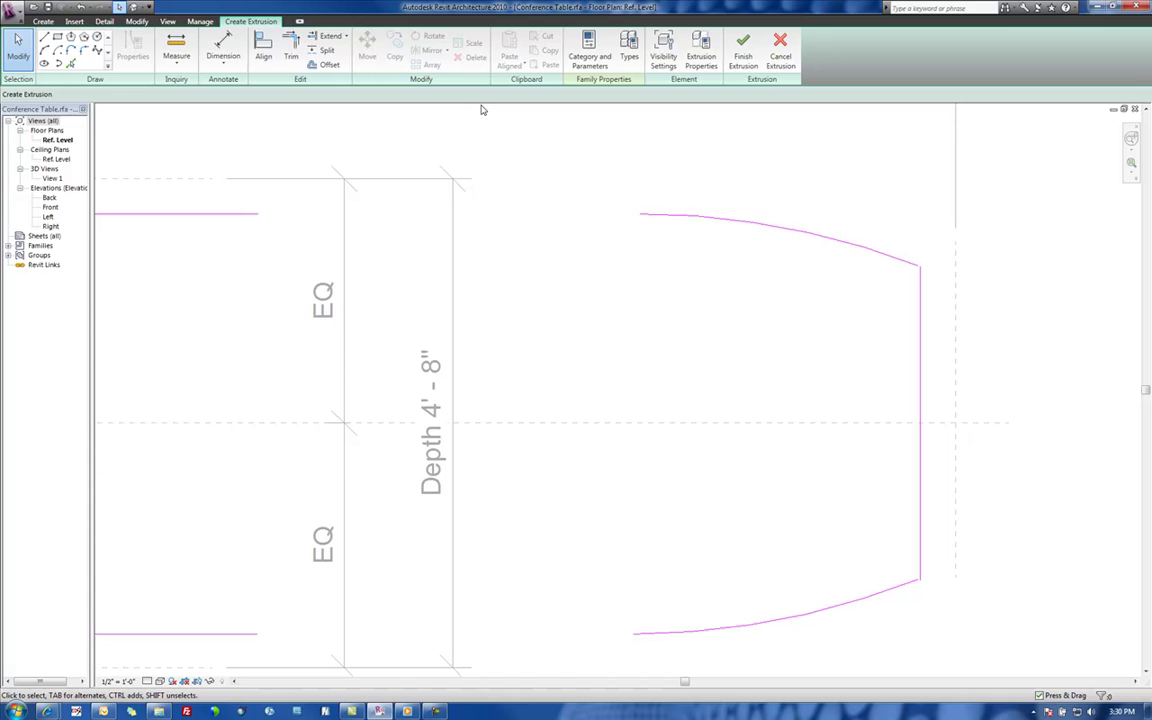
{"action": "left_click", "coordinate": [290, 45]}
{"action": "left_click", "coordinate": [921, 290]}
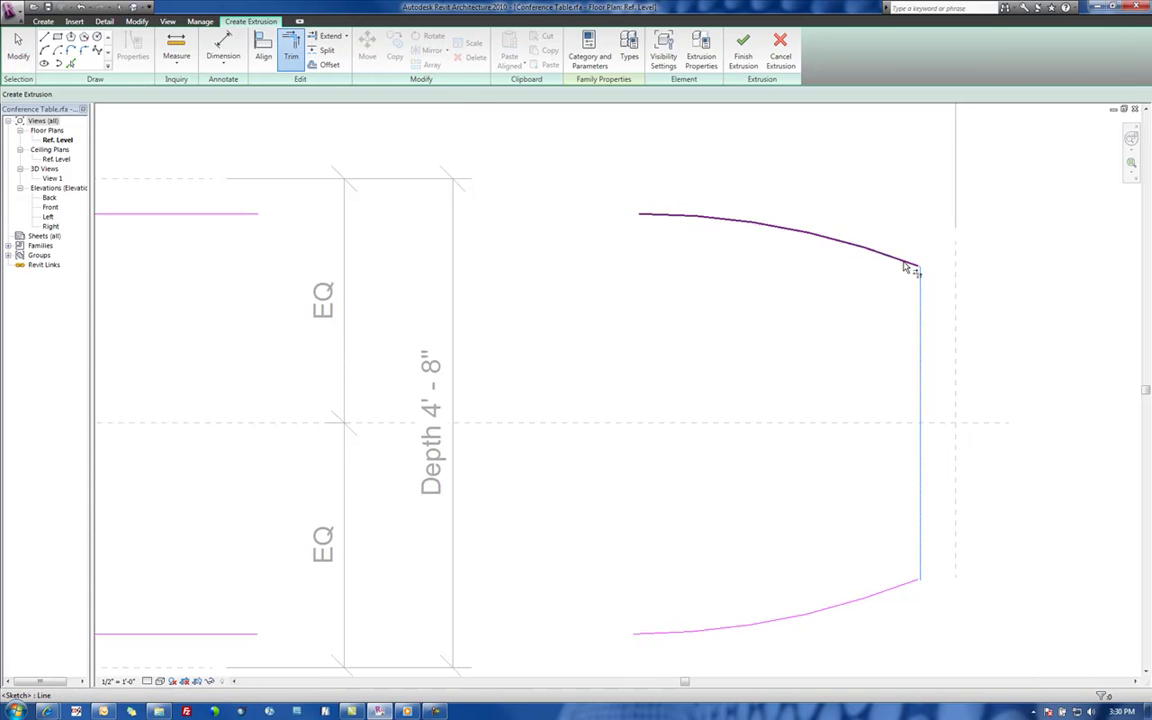
{"action": "left_click", "coordinate": [910, 261]}
{"action": "left_click", "coordinate": [921, 555]}
{"action": "left_click", "coordinate": [905, 592]}
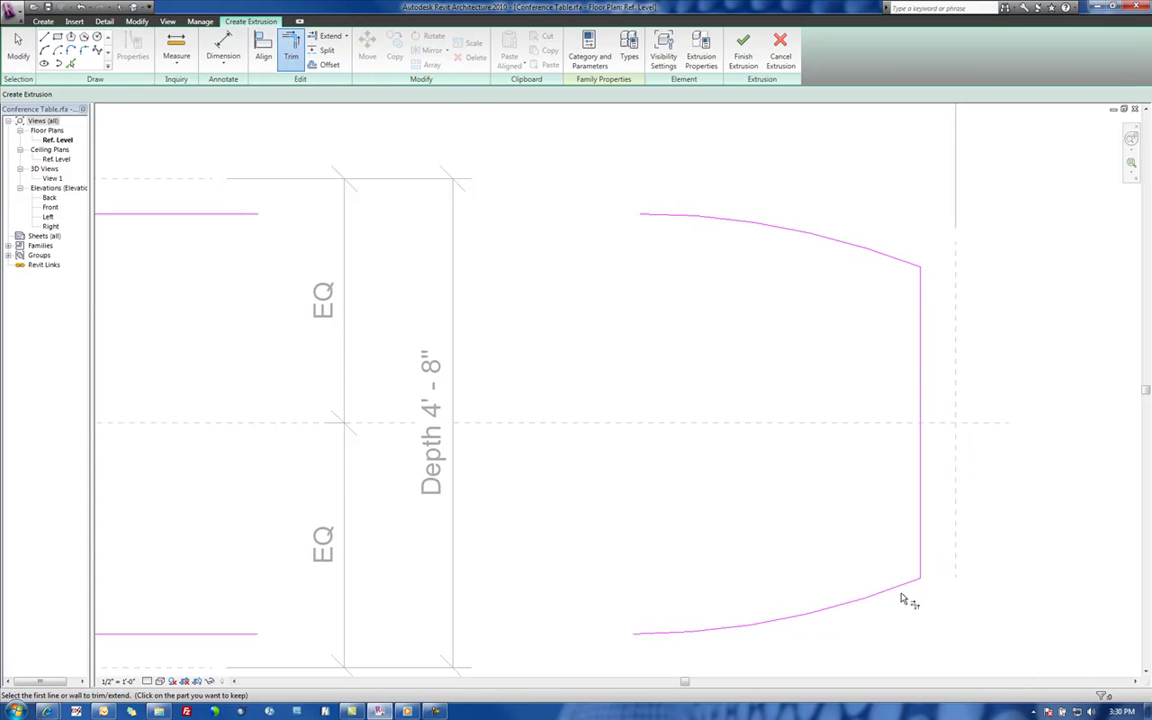
{"action": "scroll", "coordinate": [880, 590], "scroll_direction": "down", "scroll_amount": 3}
{"action": "key", "text": "Escape"}
Extend the top and bottom edges to meet the right-end arcs
{"action": "left_click", "coordinate": [290, 48]}
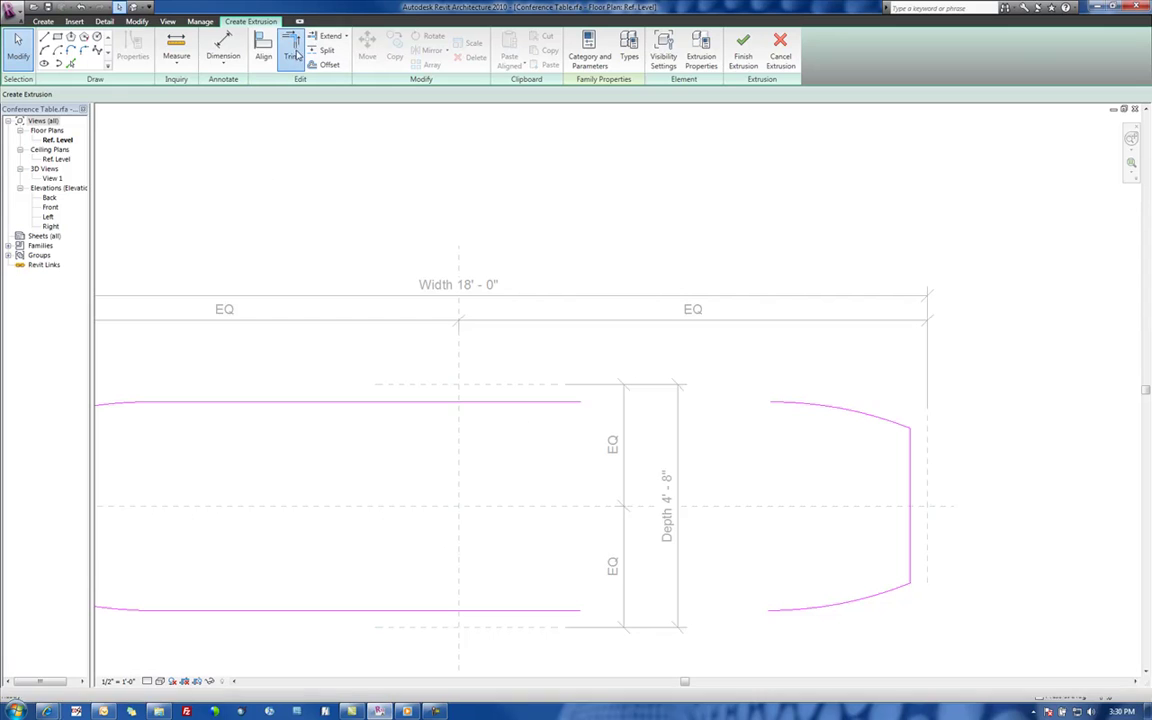
{"action": "left_click", "coordinate": [802, 406]}
{"action": "left_click", "coordinate": [609, 402]}
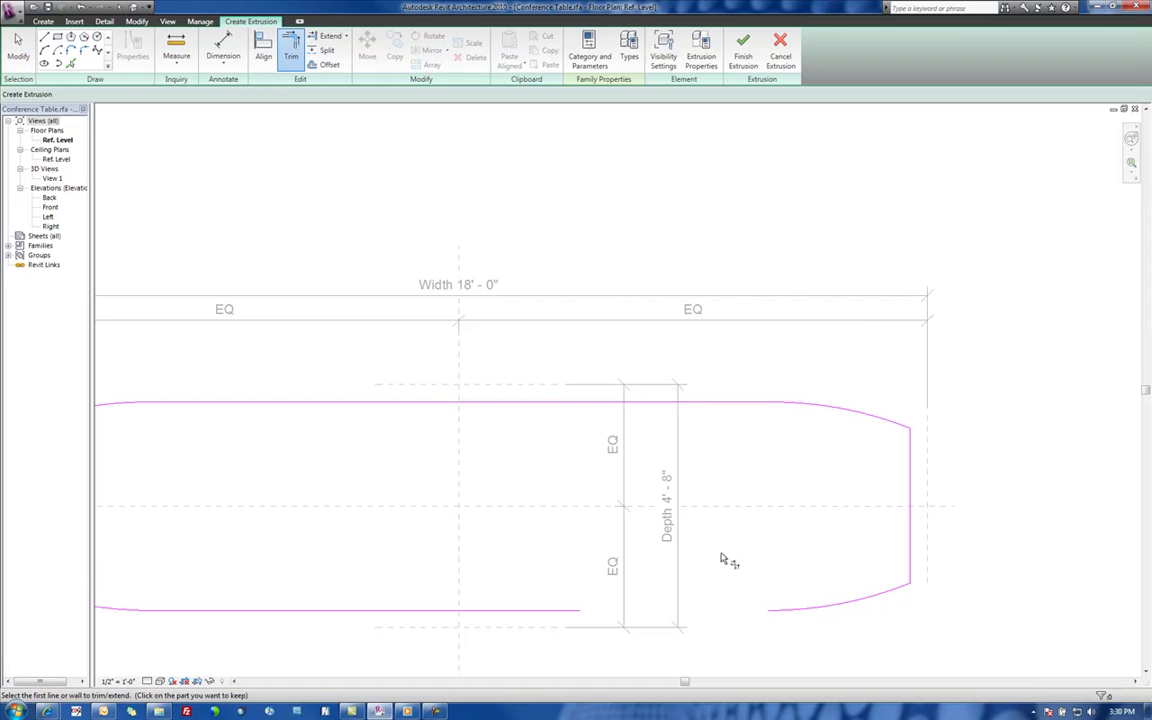
{"action": "left_click", "coordinate": [780, 612]}
{"action": "left_click", "coordinate": [550, 610]}
{"action": "scroll", "coordinate": [700, 600], "scroll_direction": "down", "scroll_amount": 3}
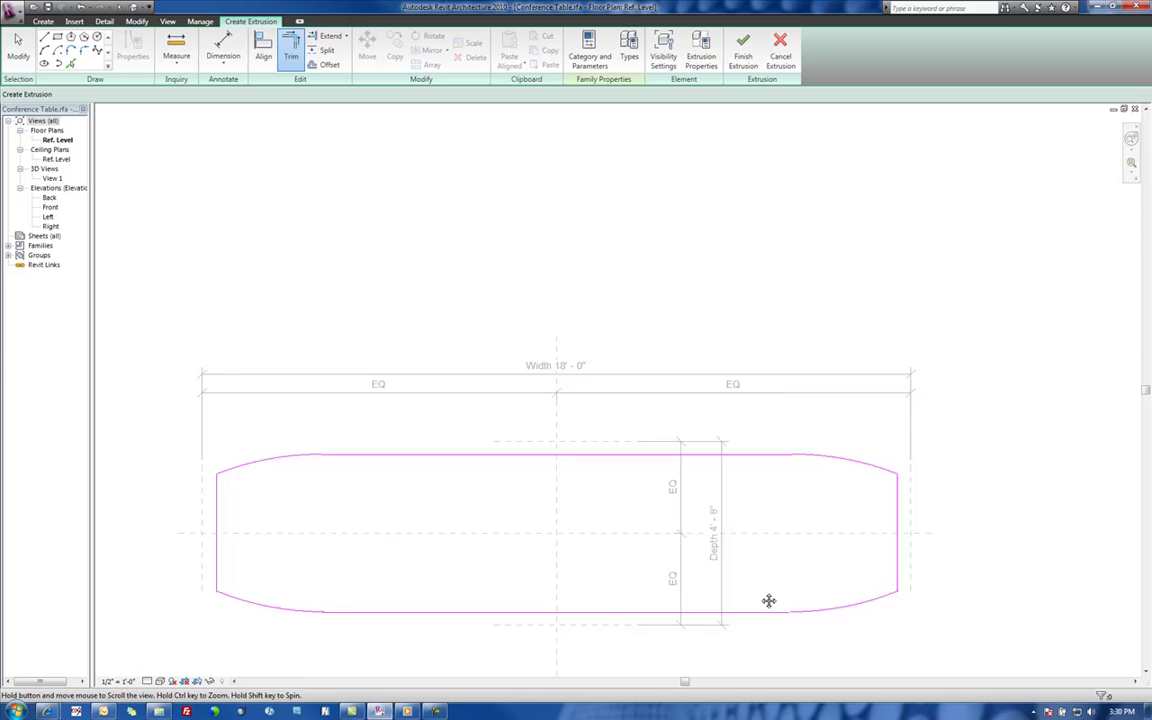
{"action": "key", "text": "Escape"}
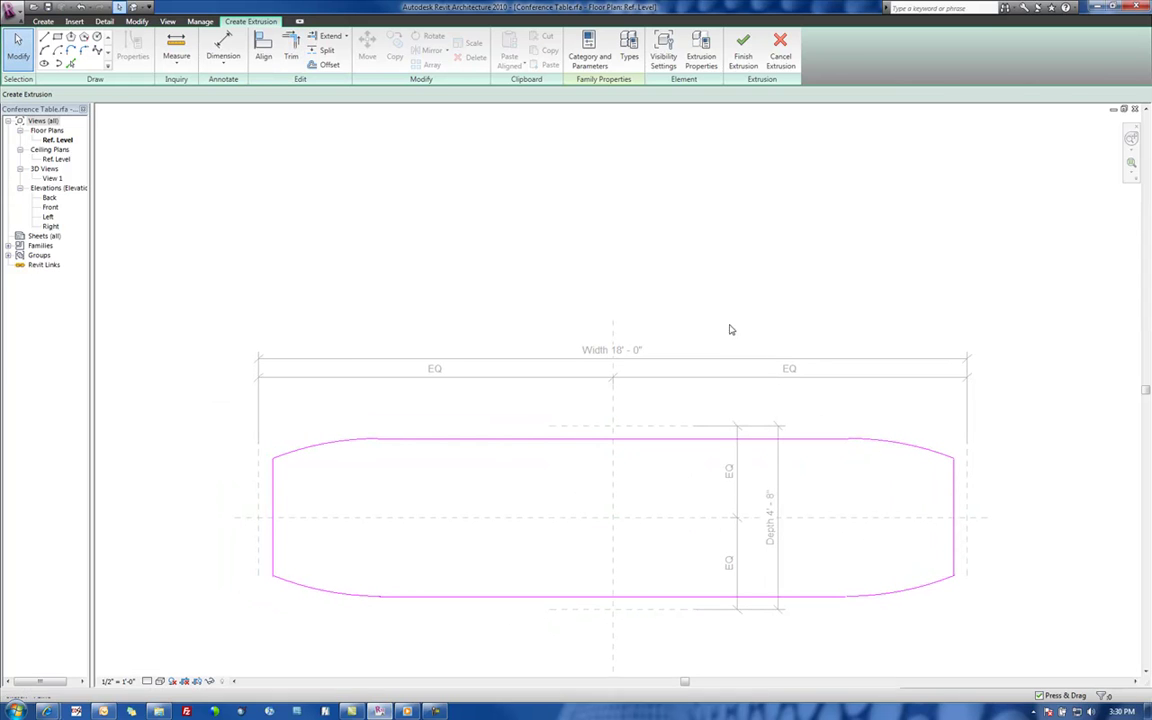
Finish the extrusion and align its top and left edges to their reference planes
{"action": "left_click", "coordinate": [753, 60]}
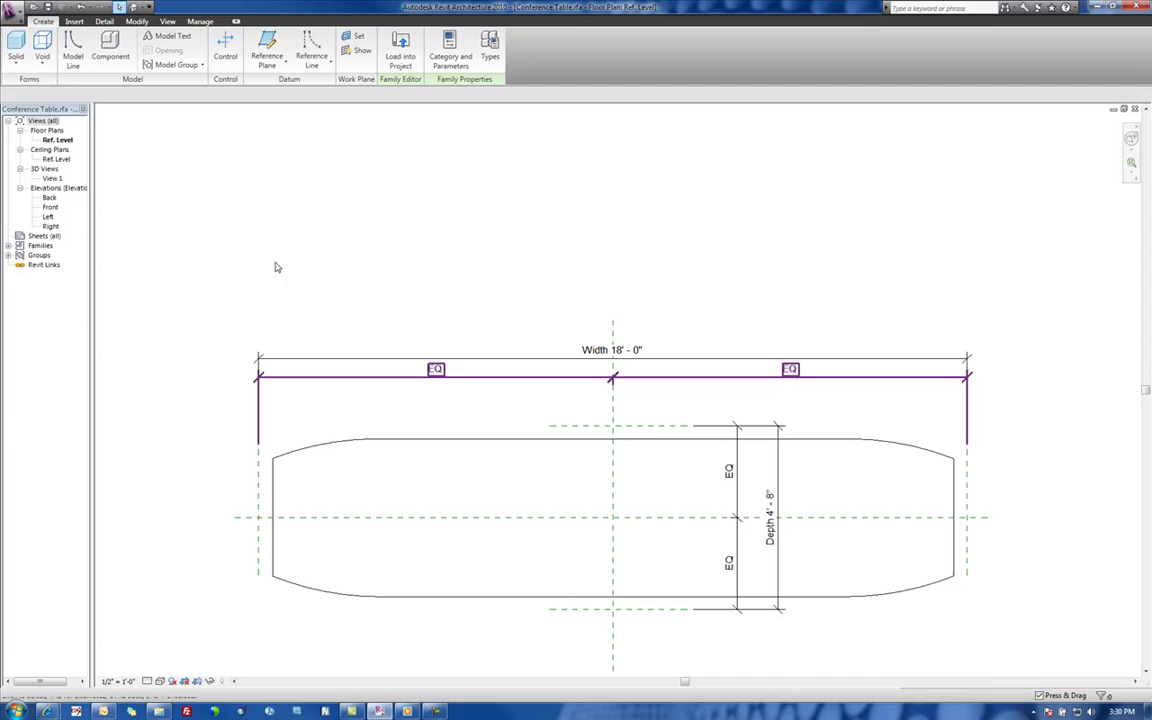
{"action": "left_click", "coordinate": [136, 21]}
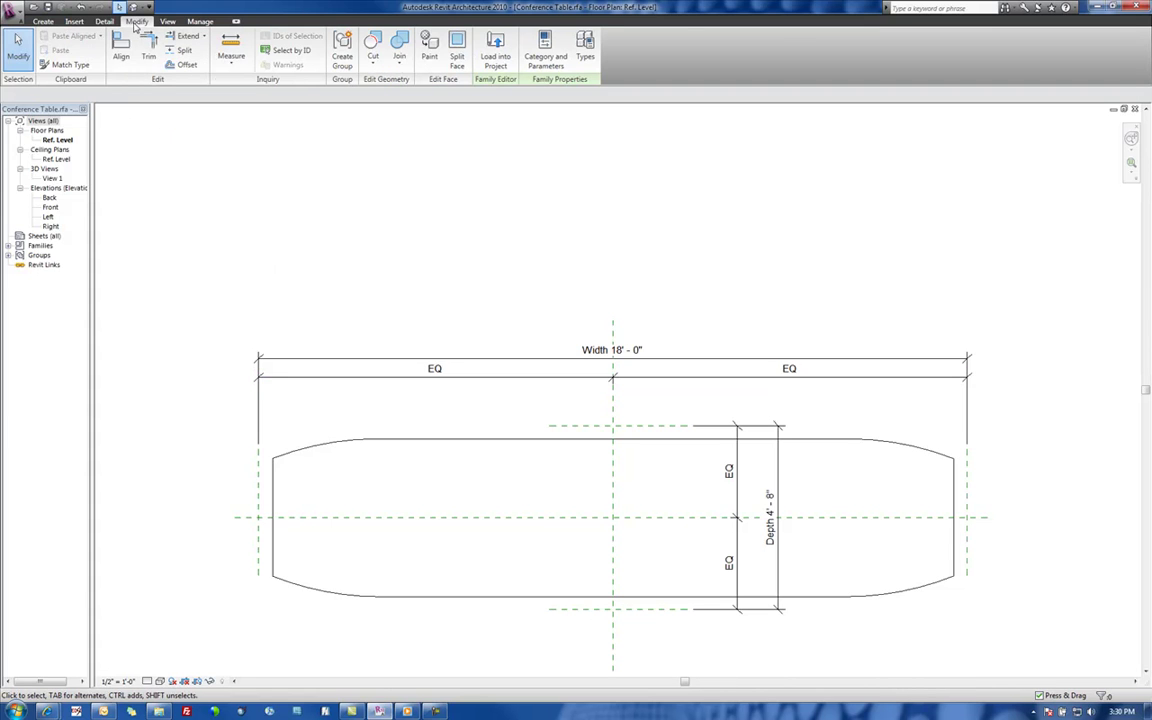
{"action": "left_click", "coordinate": [121, 52]}
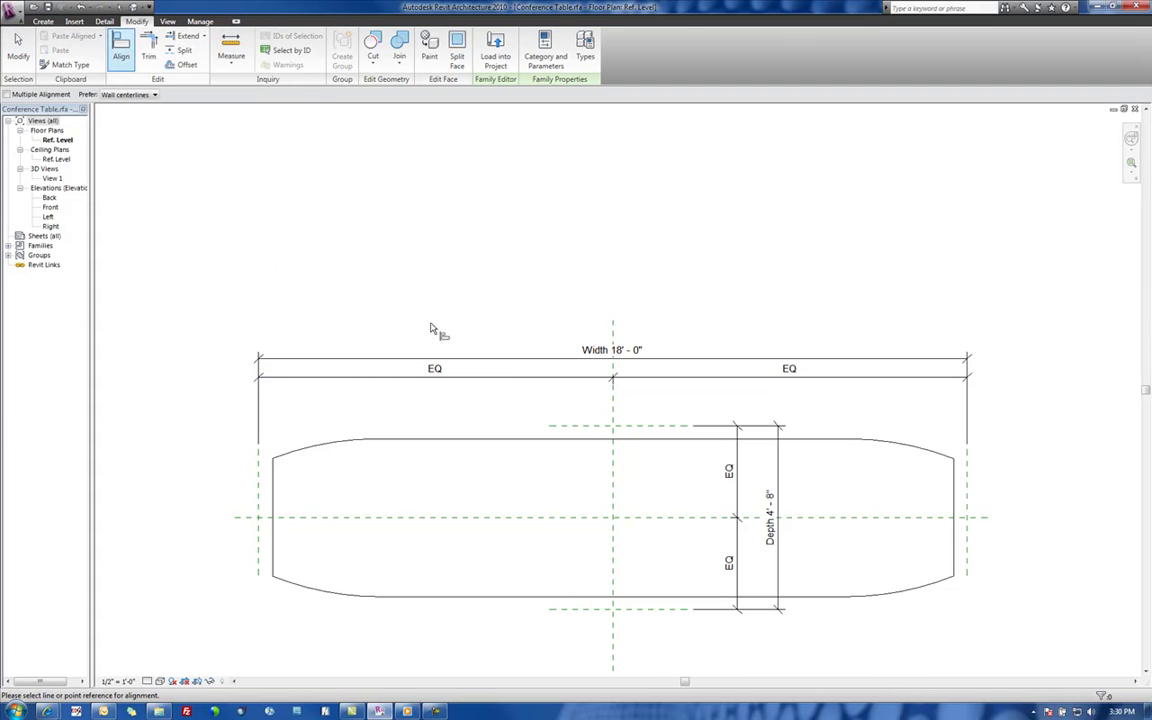
{"action": "left_click", "coordinate": [580, 426]}
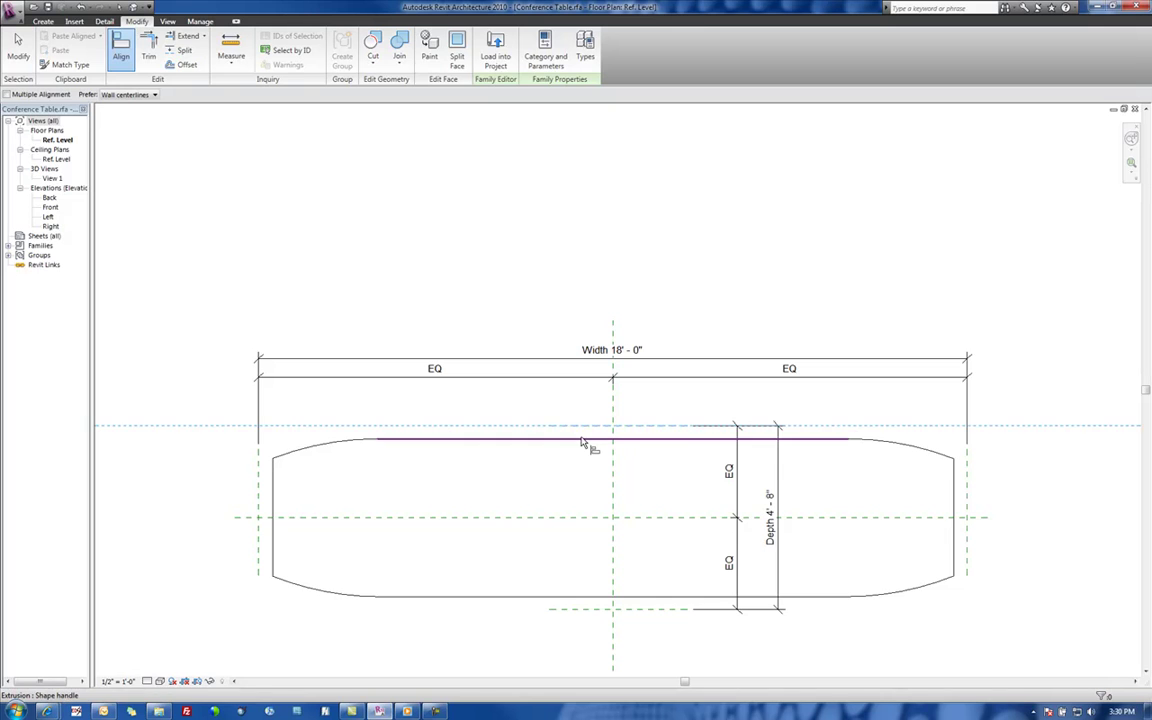
{"action": "left_click", "coordinate": [602, 439]}
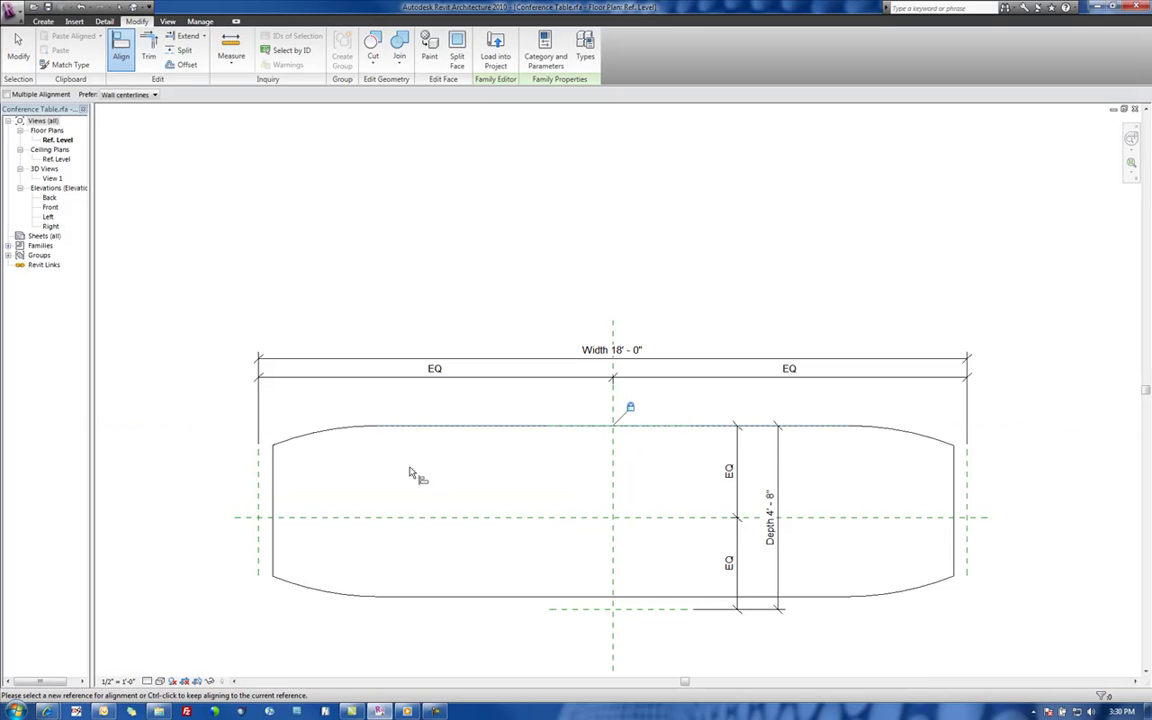
{"action": "left_click", "coordinate": [258, 497]}
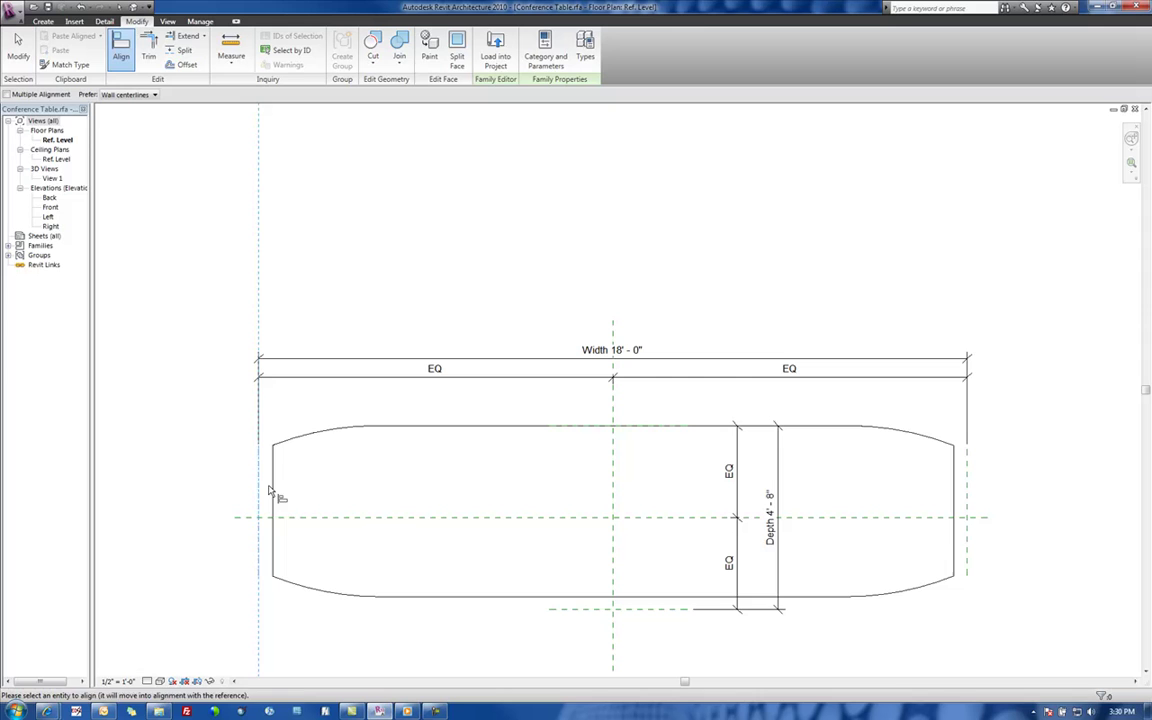
{"action": "left_click", "coordinate": [273, 495]}
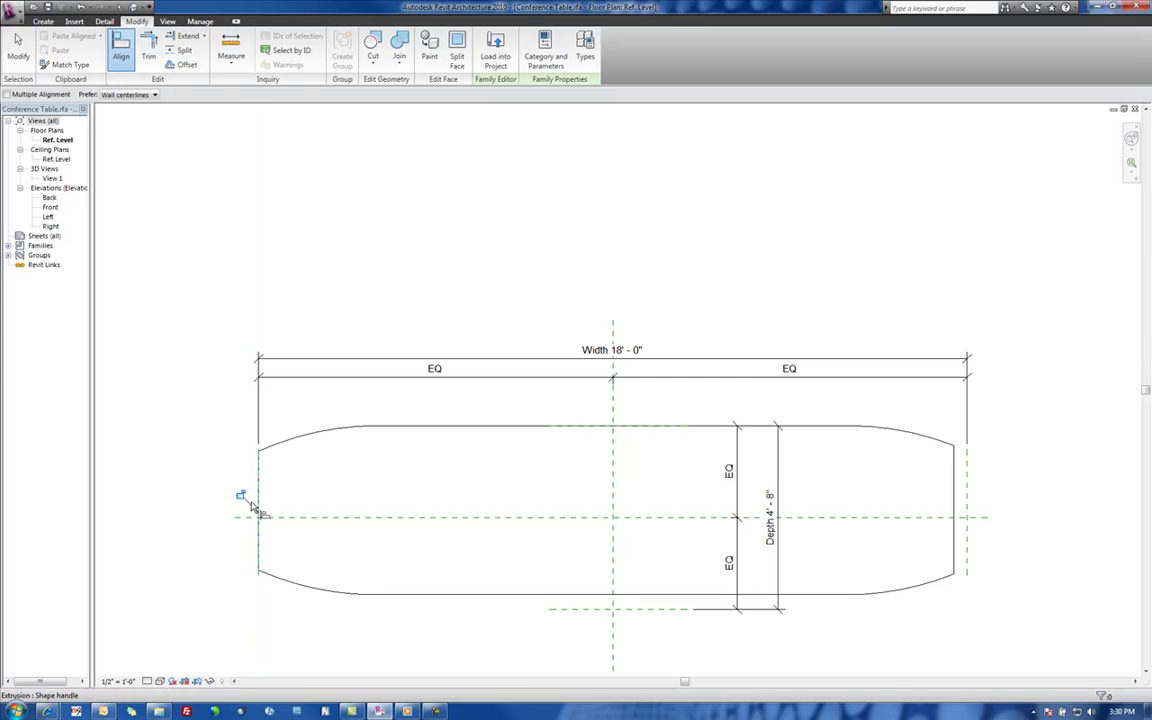
Align the extrusion's bottom and right edges to their reference planes
{"action": "left_click", "coordinate": [566, 609]}
{"action": "left_click", "coordinate": [566, 598]}
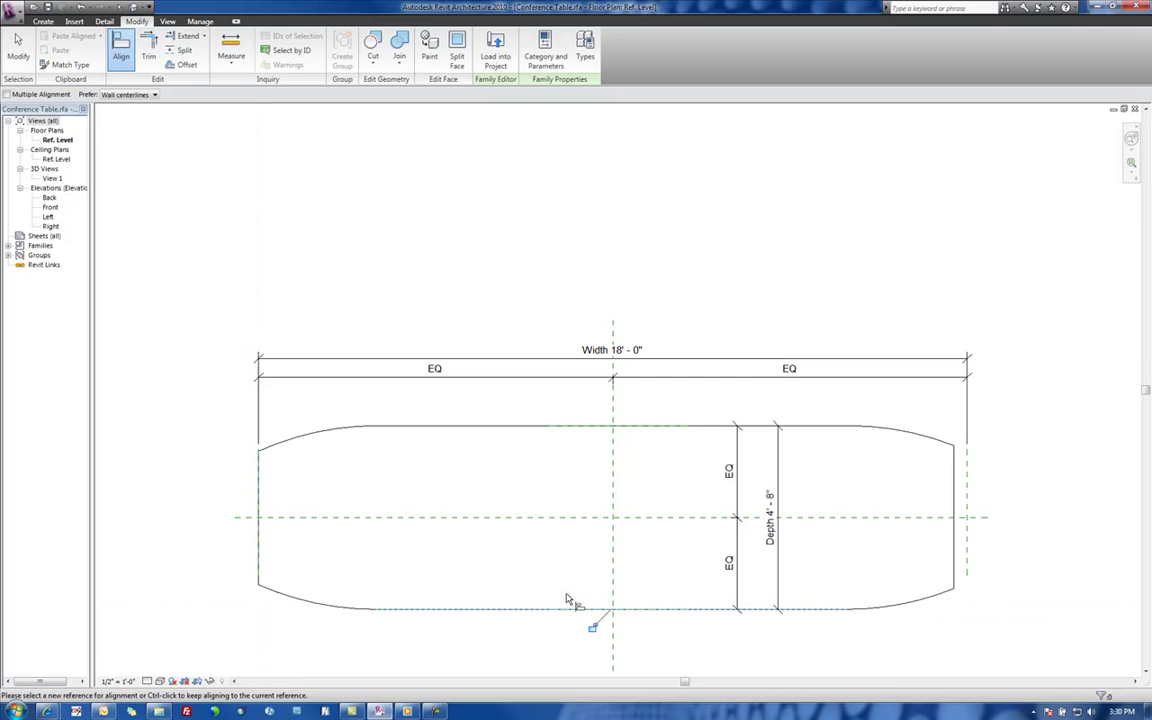
{"action": "left_click", "coordinate": [966, 492]}
{"action": "left_click", "coordinate": [955, 497]}
{"action": "key", "text": "Escape"}
{"action": "key", "text": "Escape"}
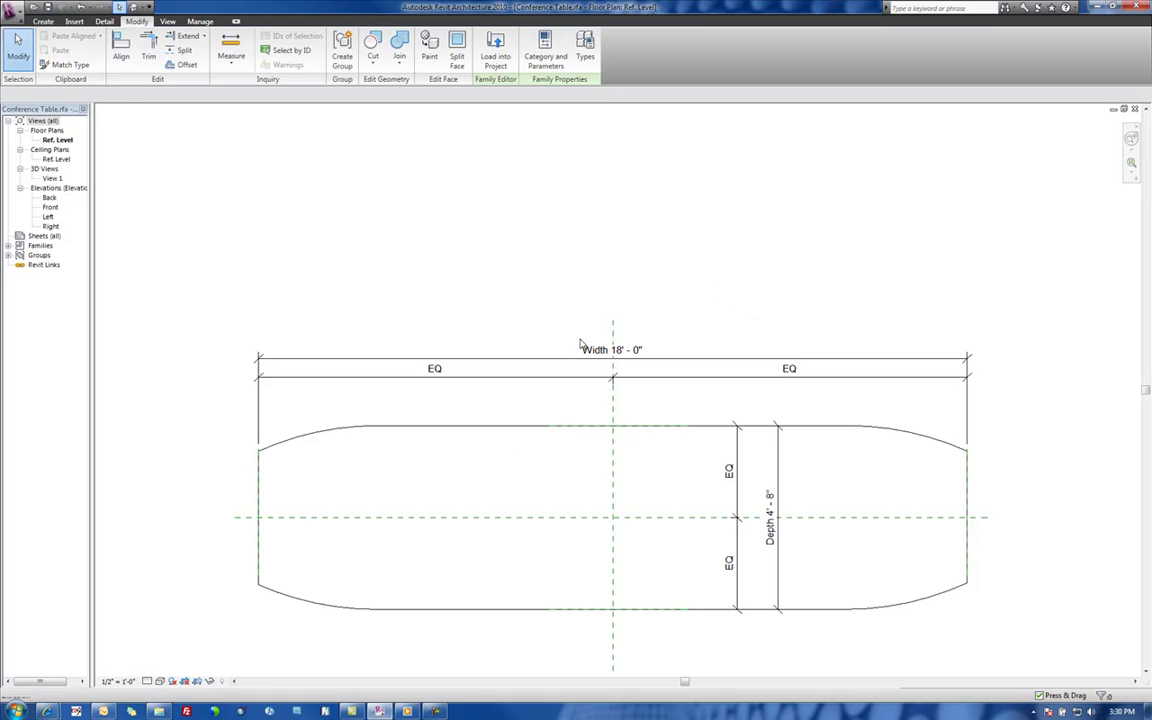
{"action": "left_click", "coordinate": [584, 48]}
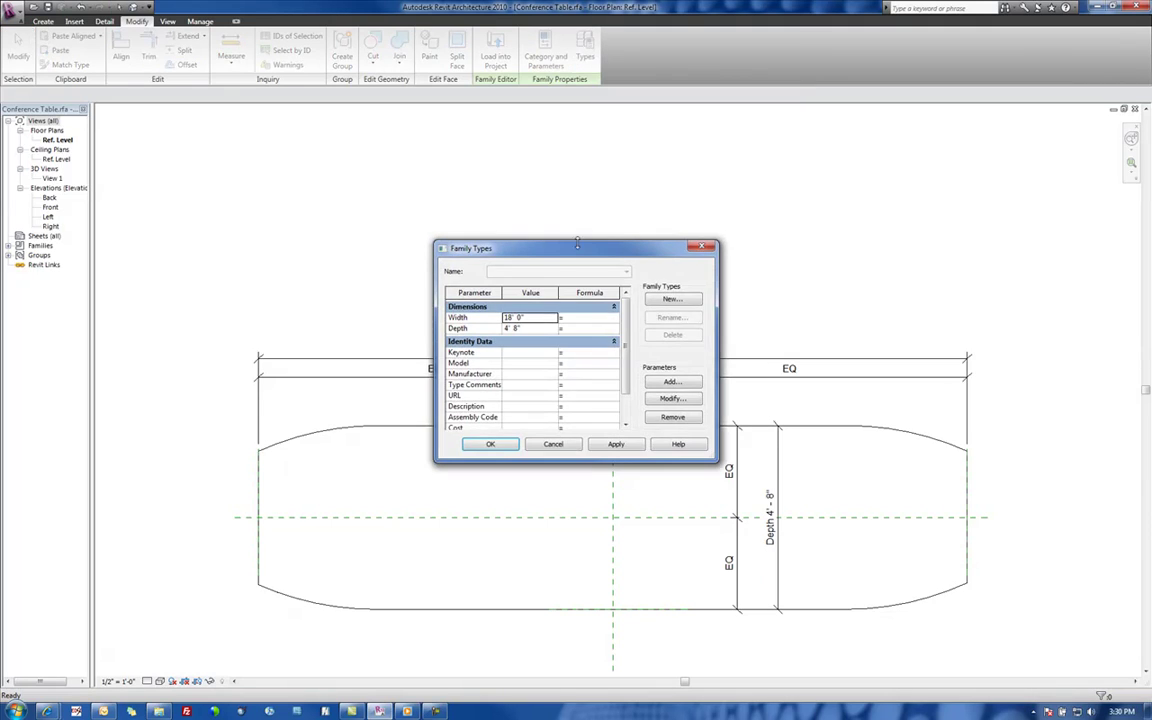
{"action": "left_click_drag", "start_coordinate": [530, 249], "coordinate": [913, 166]}
{"action": "left_click", "coordinate": [918, 238]}
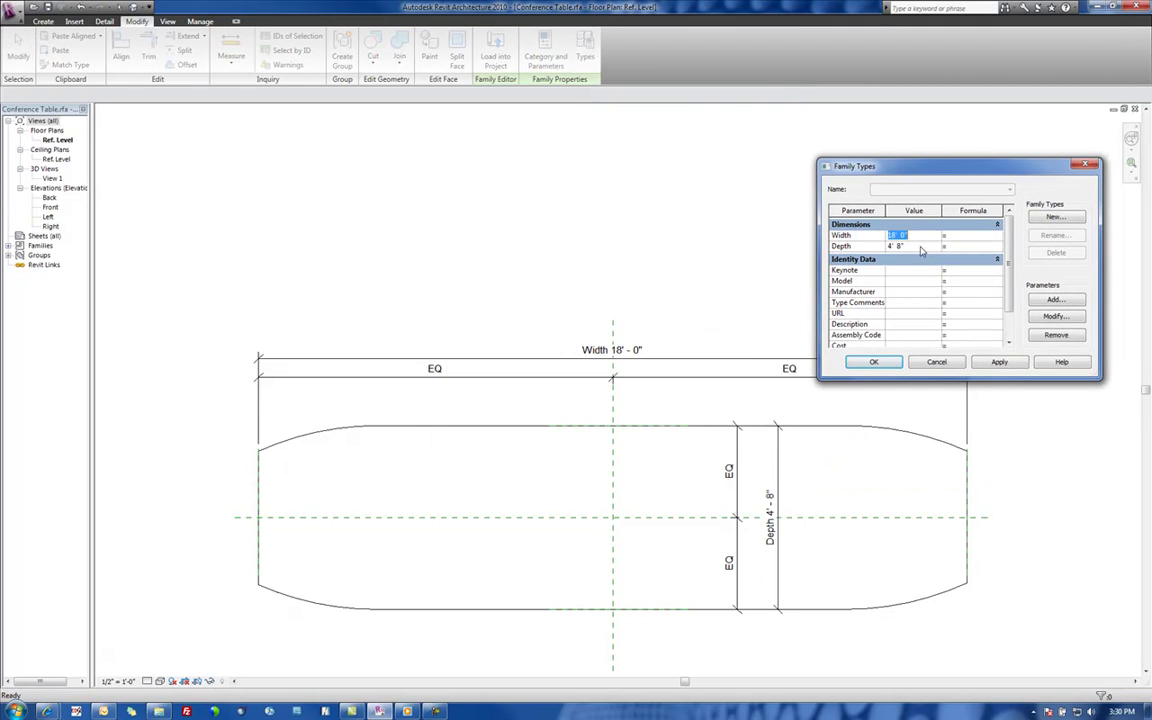
{"action": "type", "text": "16"}
{"action": "left_click", "coordinate": [923, 246]}
{"action": "left_click", "coordinate": [1000, 362]}
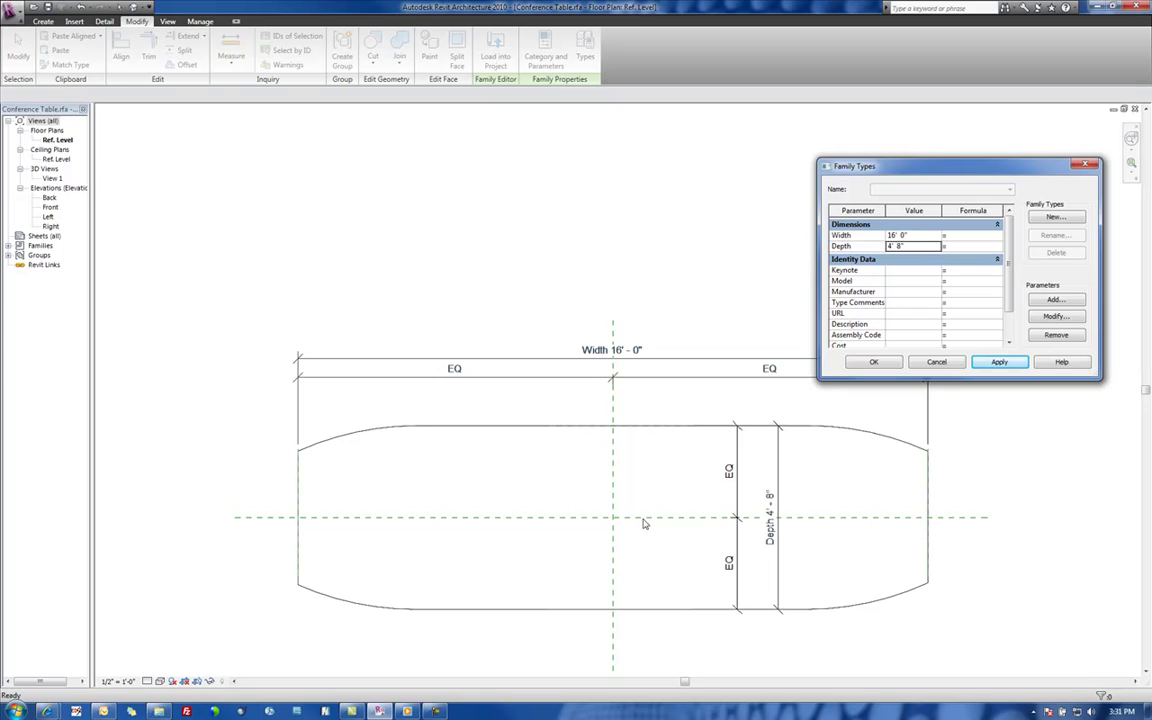
{"action": "left_click", "coordinate": [919, 246]}
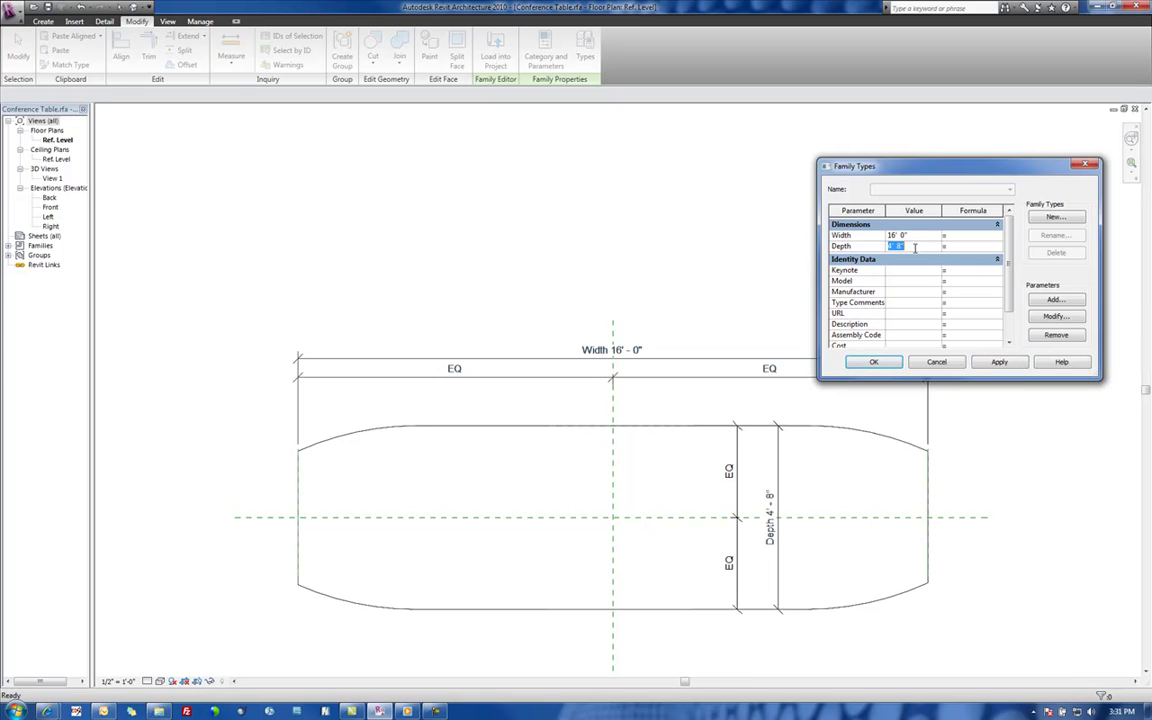
{"action": "type", "text": "3' 6"}
{"action": "left_click", "coordinate": [923, 235]}
{"action": "left_click", "coordinate": [1001, 363]}
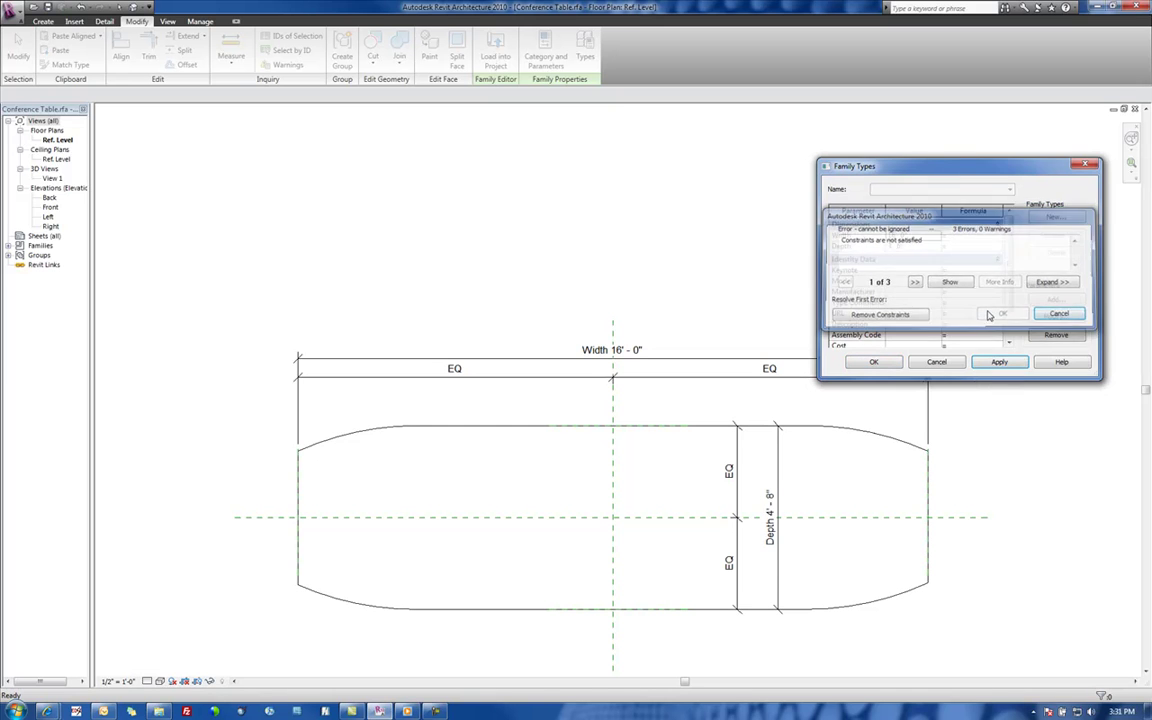
{"action": "key", "text": "Escape"}
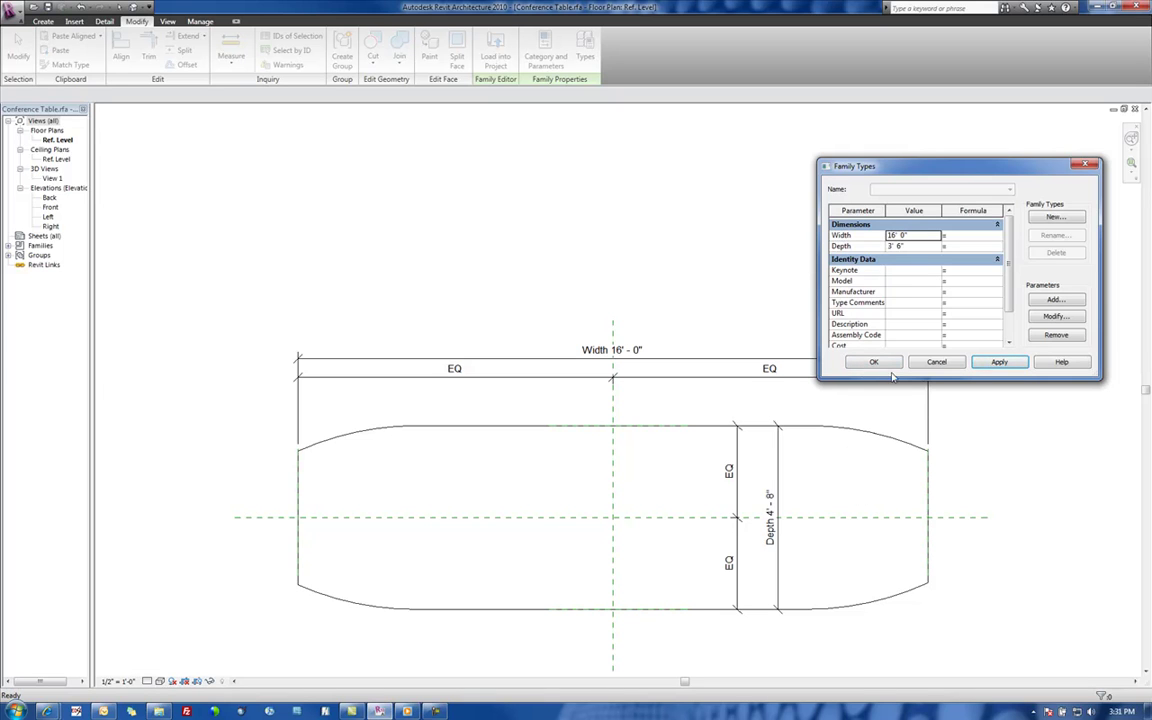
{"action": "left_click", "coordinate": [917, 246]}
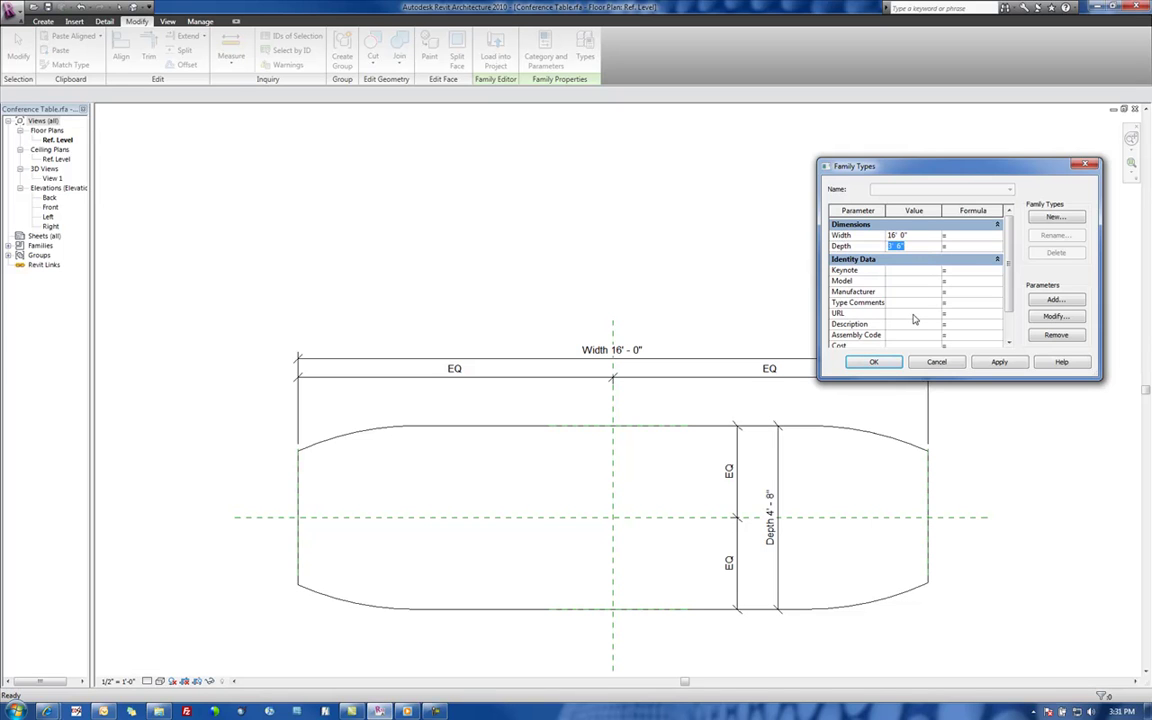
{"action": "type", "text": "4"}
{"action": "key", "text": "Tab"}
{"action": "left_click", "coordinate": [998, 362]}
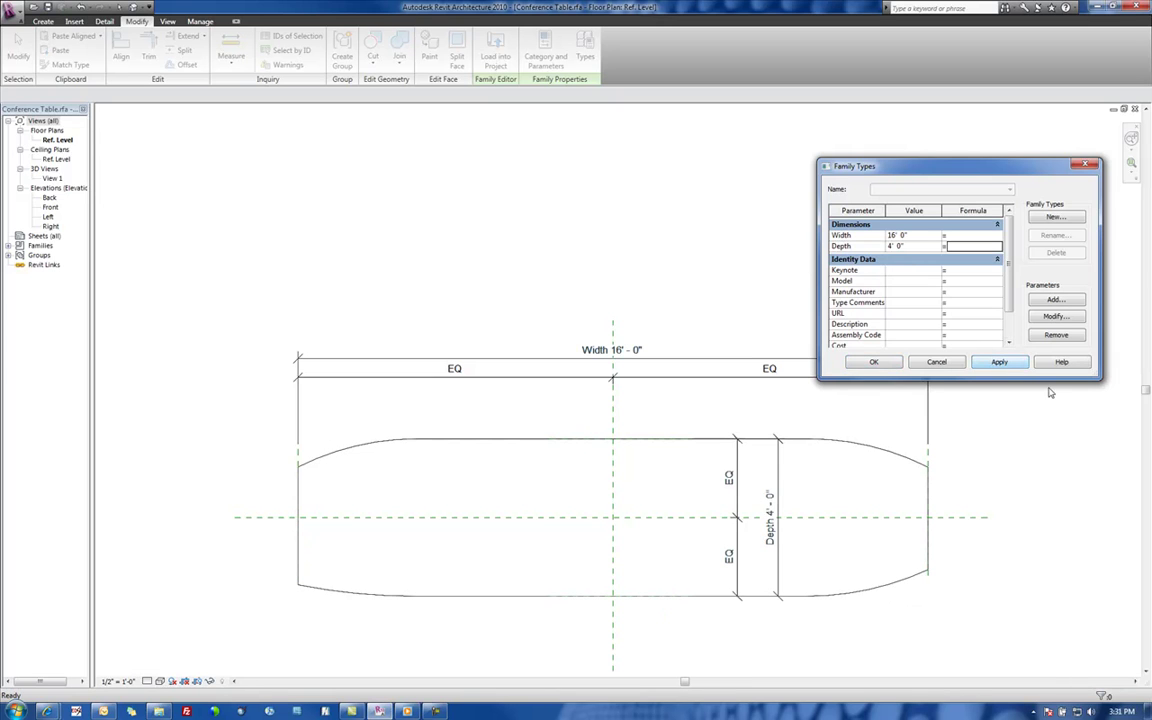
{"action": "left_click", "coordinate": [916, 246]}
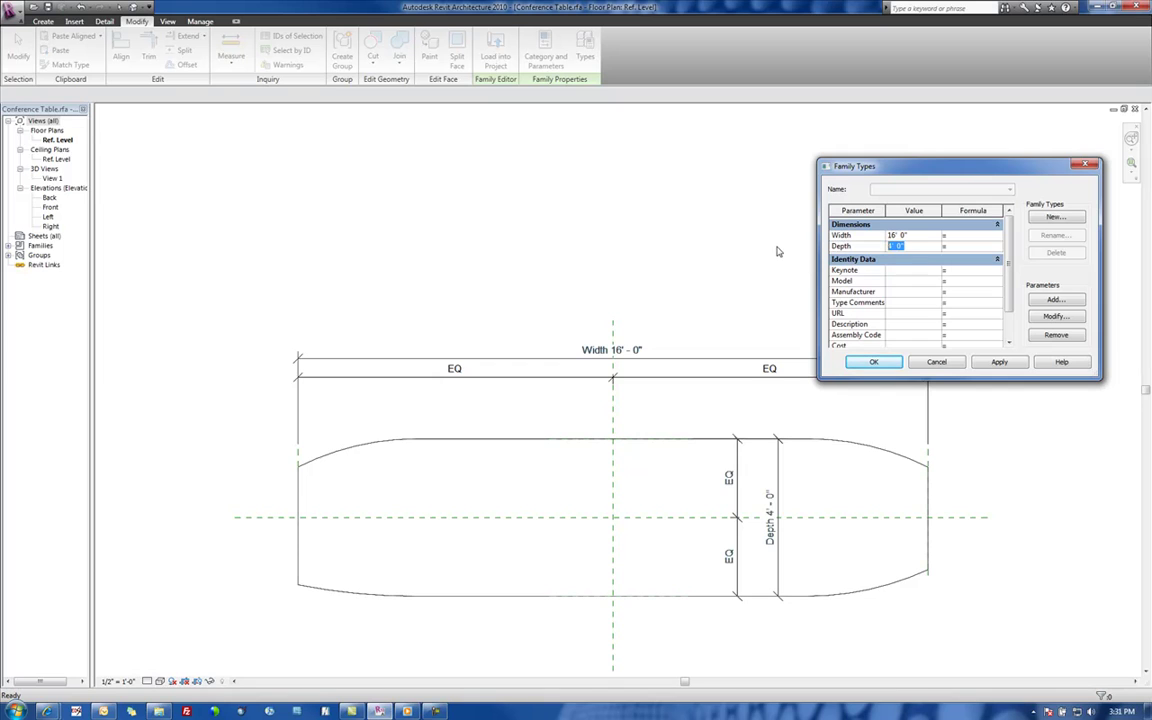
{"action": "type", "text": "4' 8"}
{"action": "key", "text": "Tab"}
{"action": "left_click", "coordinate": [1004, 364]}
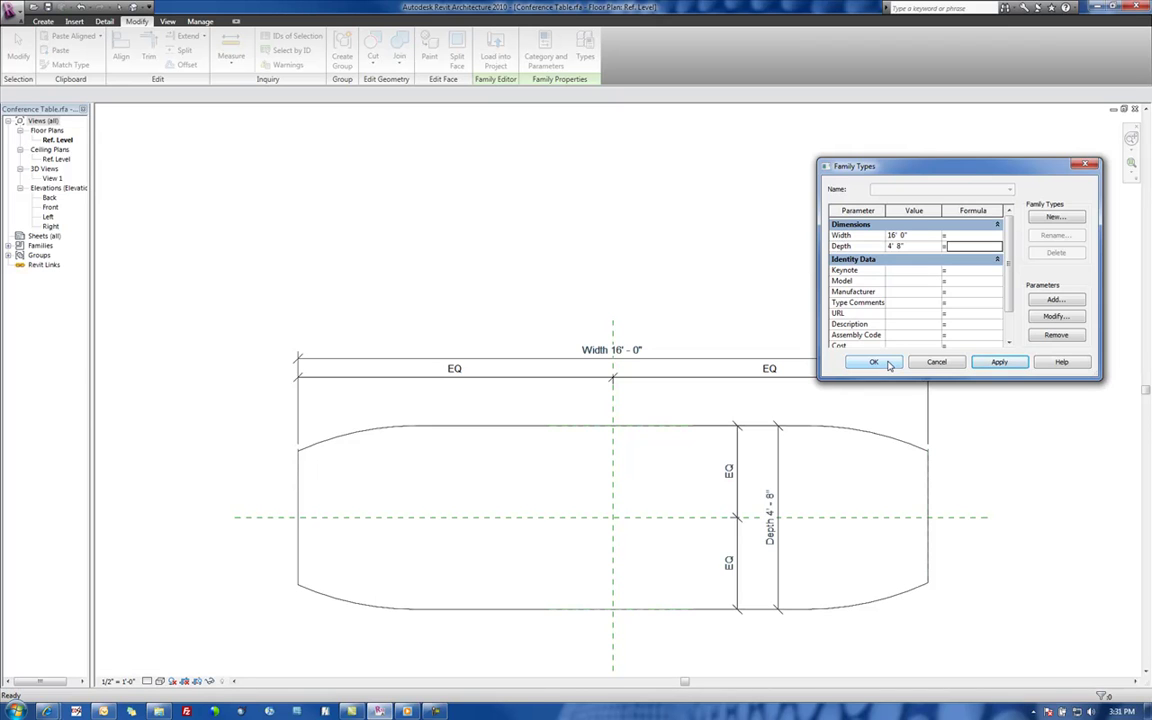
{"action": "left_click", "coordinate": [940, 365]}
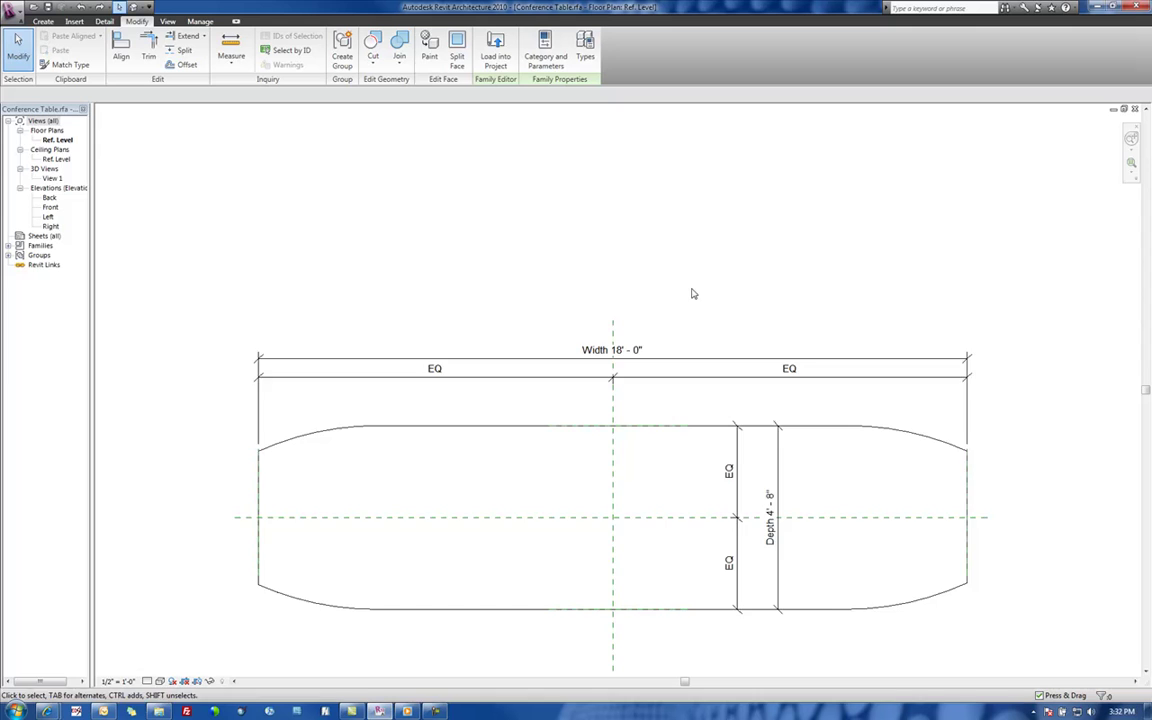
{"action": "mouse_move", "coordinate": [693, 293]}
{"action": "middle_mouse_down"}
{"action": "mouse_move", "coordinate": [617, 219]}
{"action": "mouse_move", "coordinate": [645, 219]}
{"action": "mouse_move", "coordinate": [625, 244]}
{"action": "middle_mouse_up"}
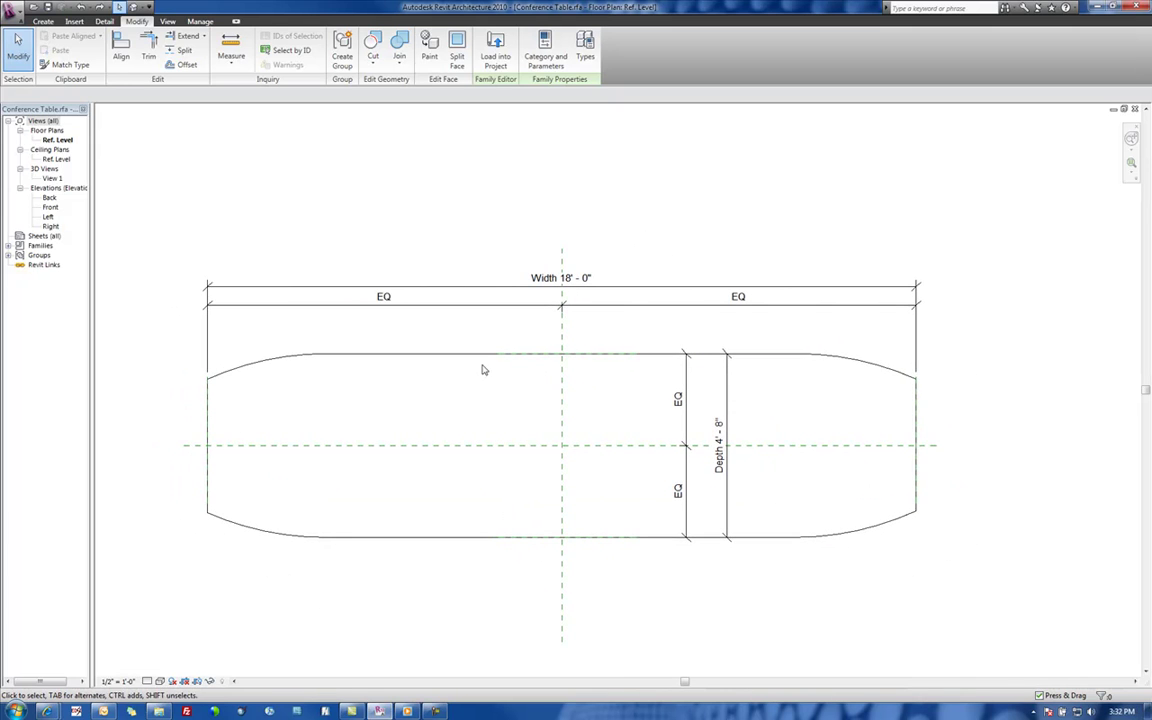
In the Front elevation, draw a horizontal reference plane high above the tabletop
{"action": "double_click", "coordinate": [49, 207]}
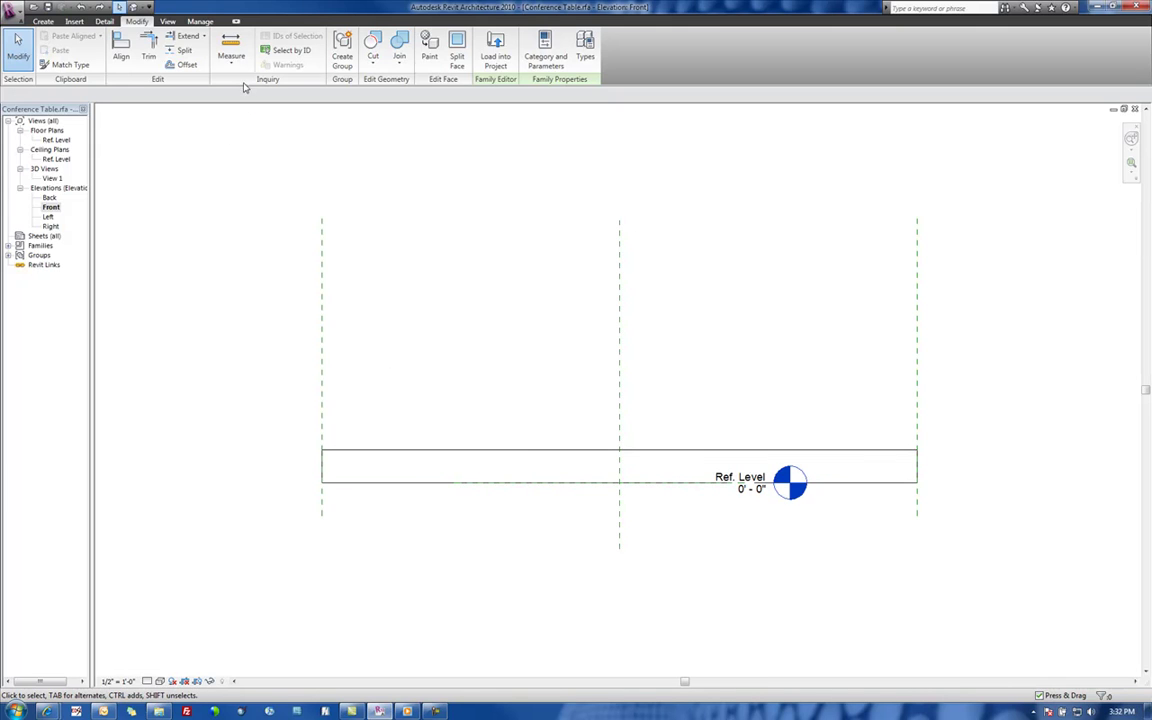
{"action": "left_click", "coordinate": [45, 22]}
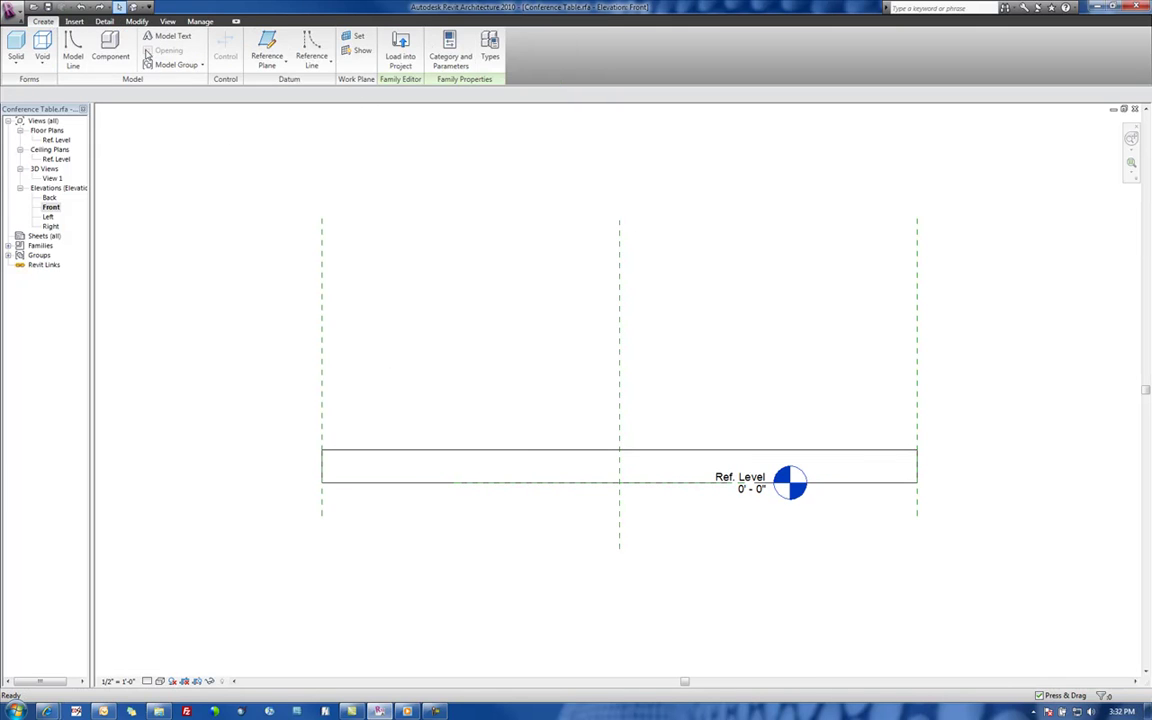
{"action": "left_click", "coordinate": [267, 50]}
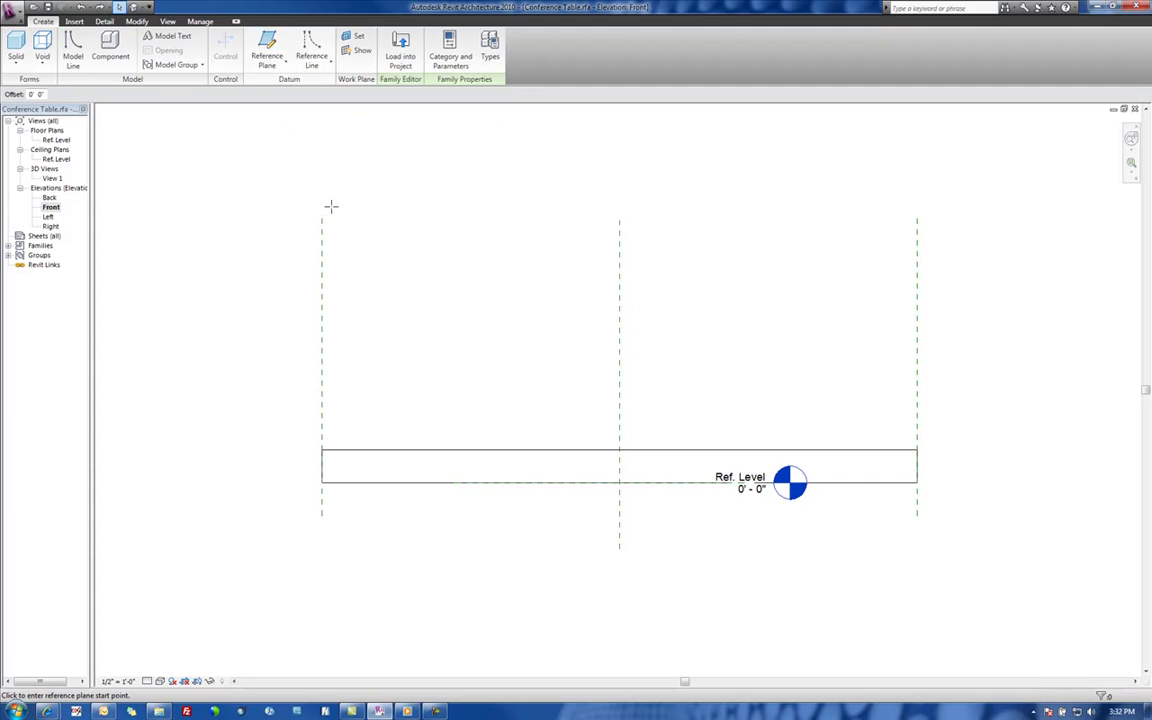
{"action": "left_click", "coordinate": [296, 247]}
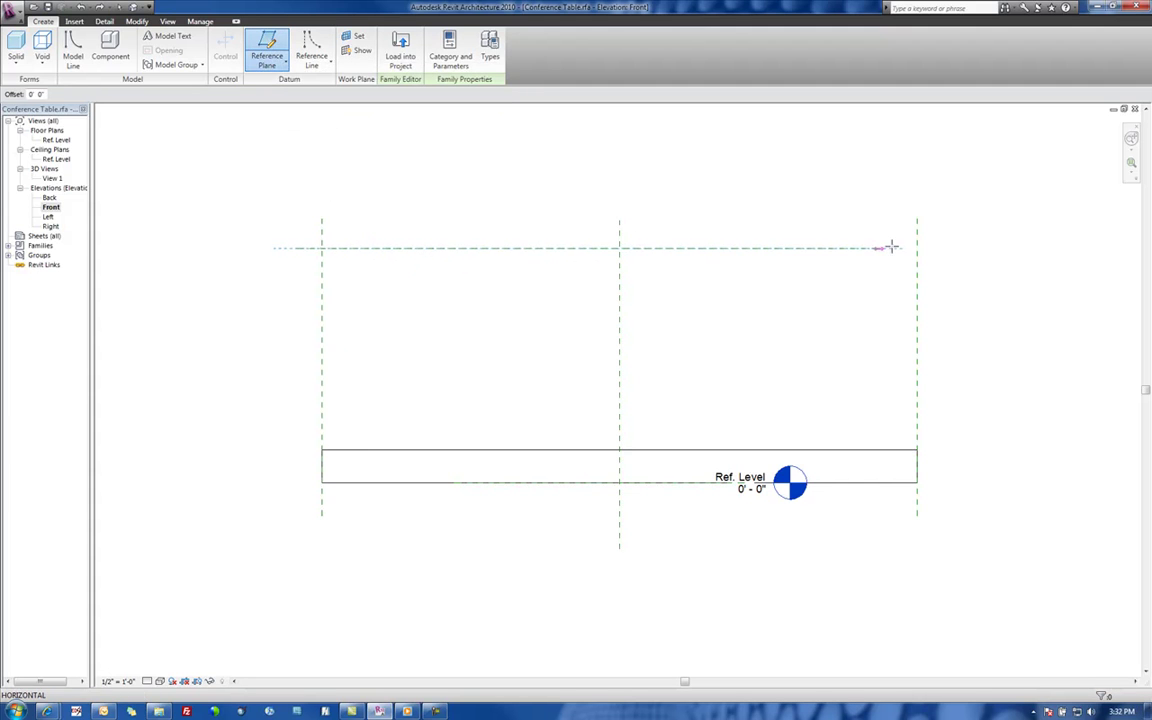
{"action": "left_click", "coordinate": [946, 247]}
{"action": "key", "text": "Escape"}
{"action": "key", "text": "Escape"}
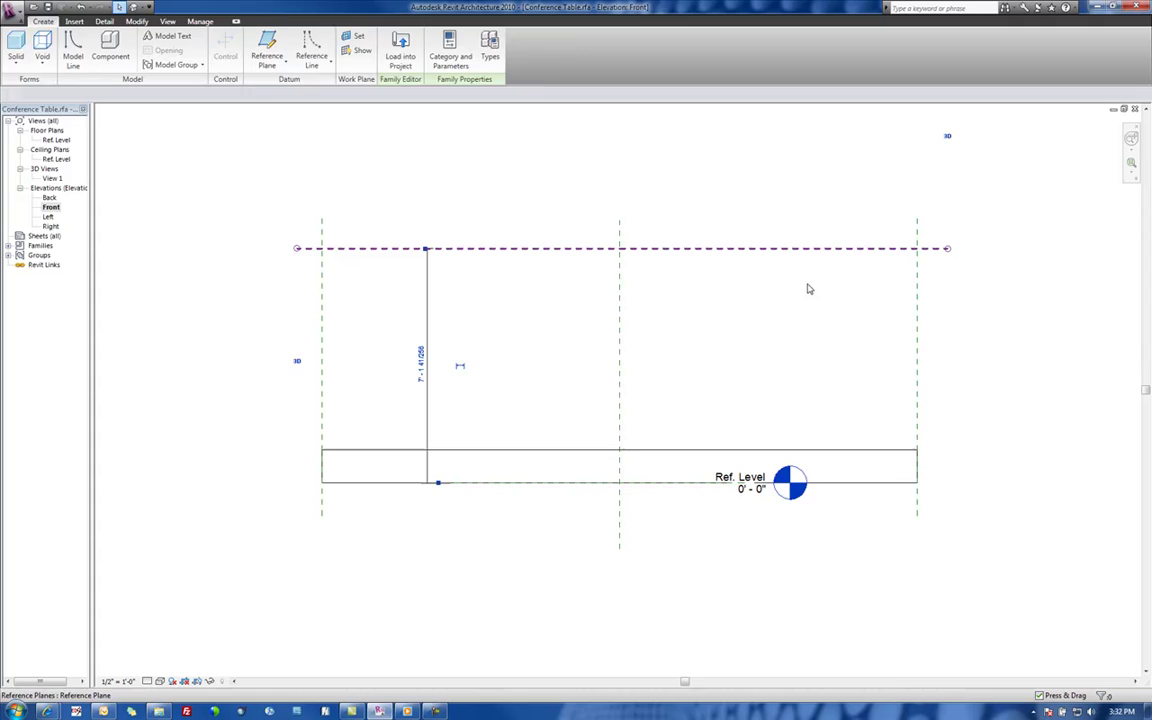
Name the new reference plane 'Table Top' in its Element Properties
{"action": "right_click", "coordinate": [812, 250]}
{"action": "left_click", "coordinate": [849, 492]}
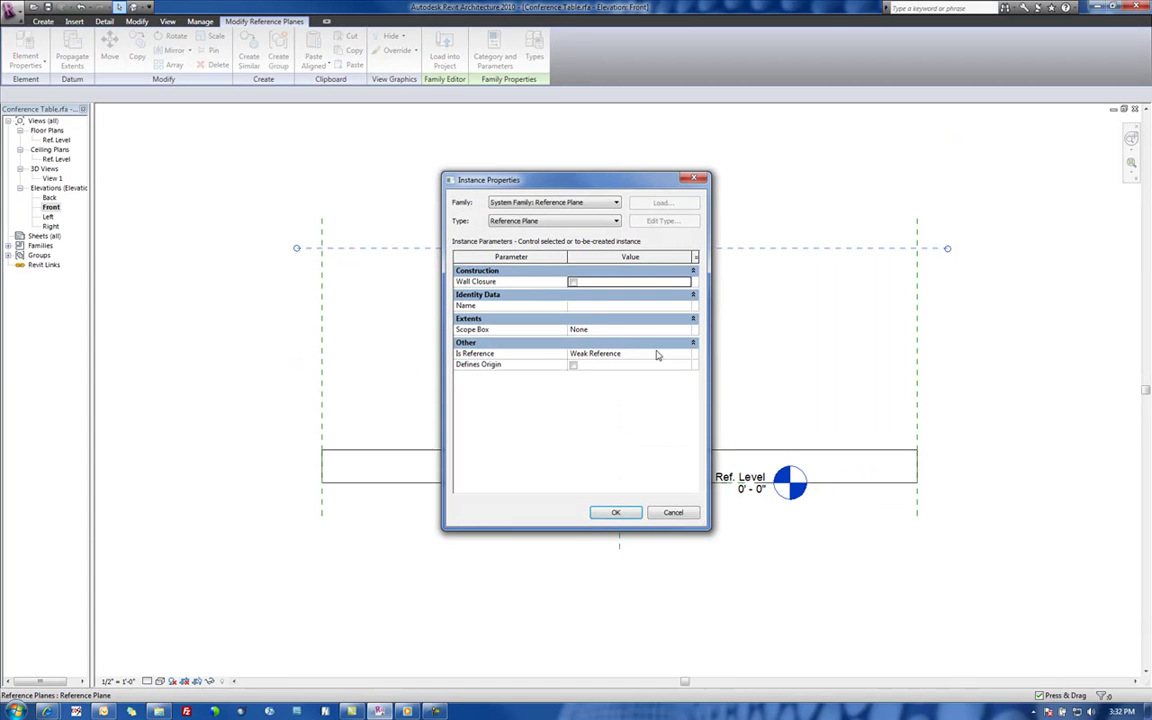
{"action": "left_click", "coordinate": [601, 306]}
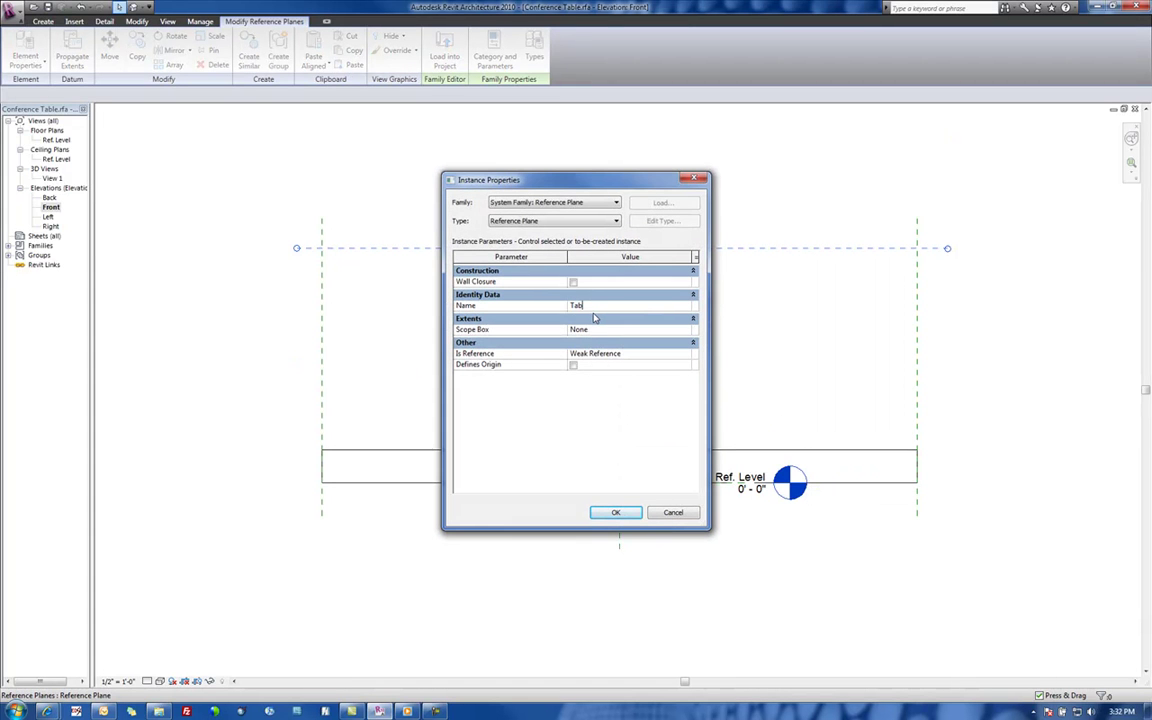
{"action": "type", "text": "Table Top Height"}
{"action": "left_click", "coordinate": [614, 511]}
{"action": "left_click", "coordinate": [506, 437]}
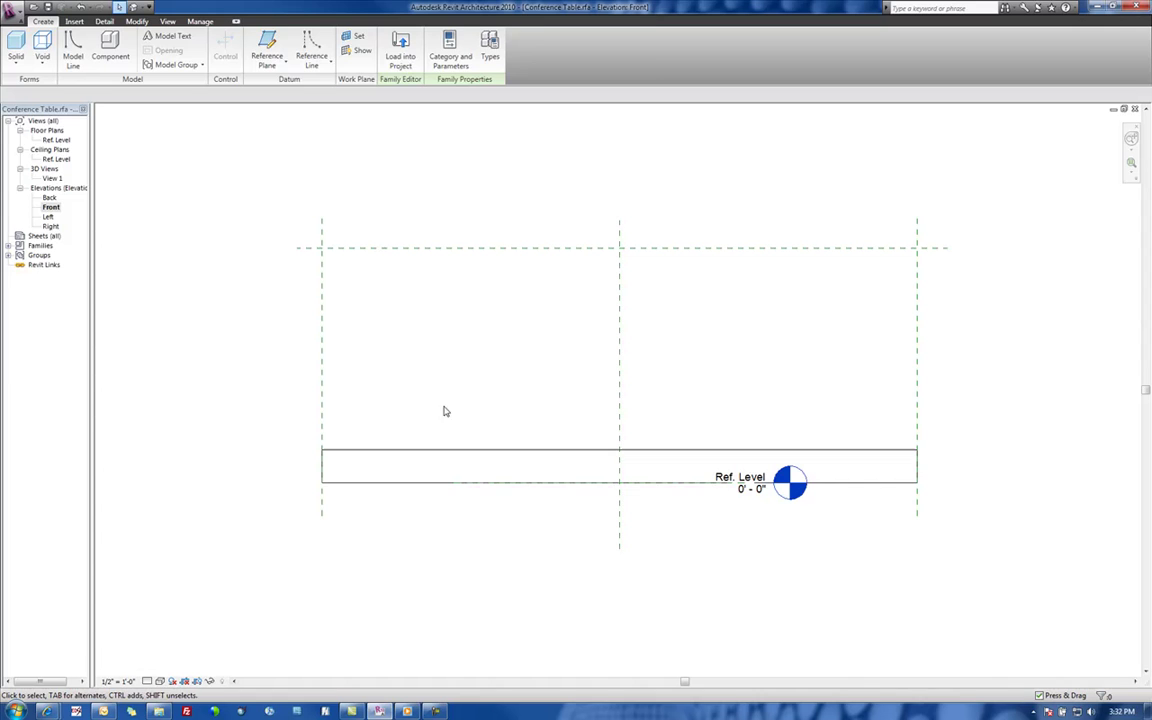
Drag the tabletop extrusion upward above the reference level
{"action": "left_click", "coordinate": [499, 455]}
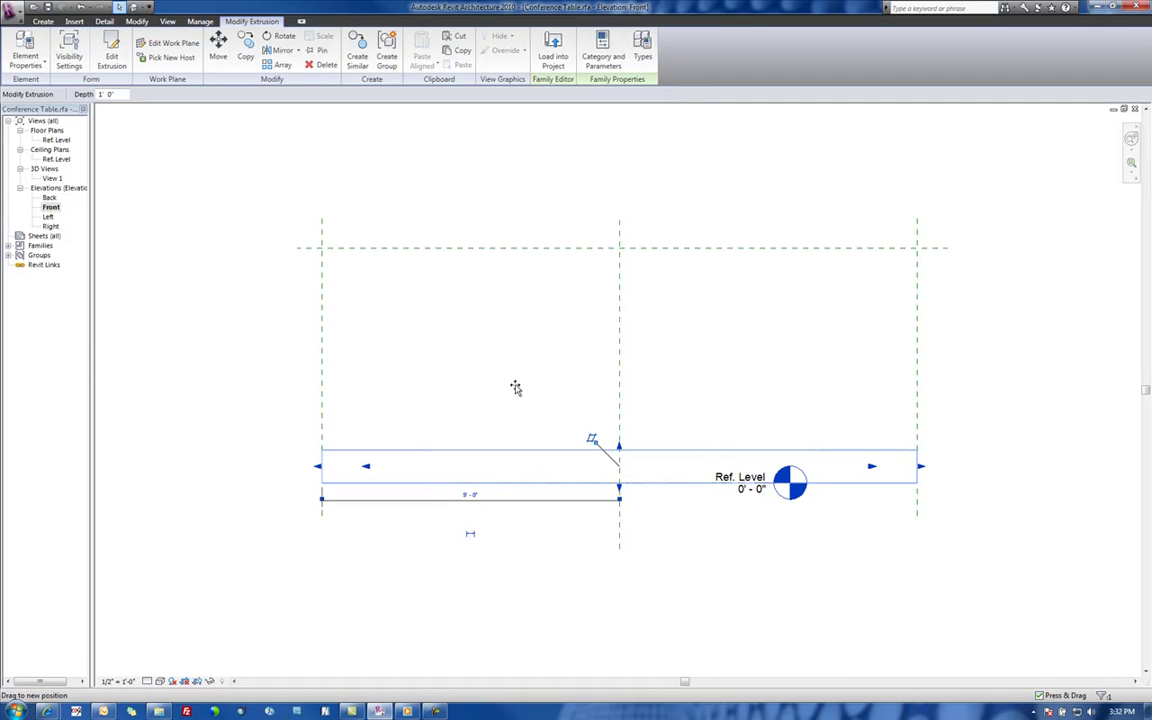
{"action": "left_click", "coordinate": [535, 432]}
{"action": "left_click_drag", "start_coordinate": [608, 450], "coordinate": [620, 375]}
{"action": "left_click_drag", "start_coordinate": [625, 425], "coordinate": [622, 416]}
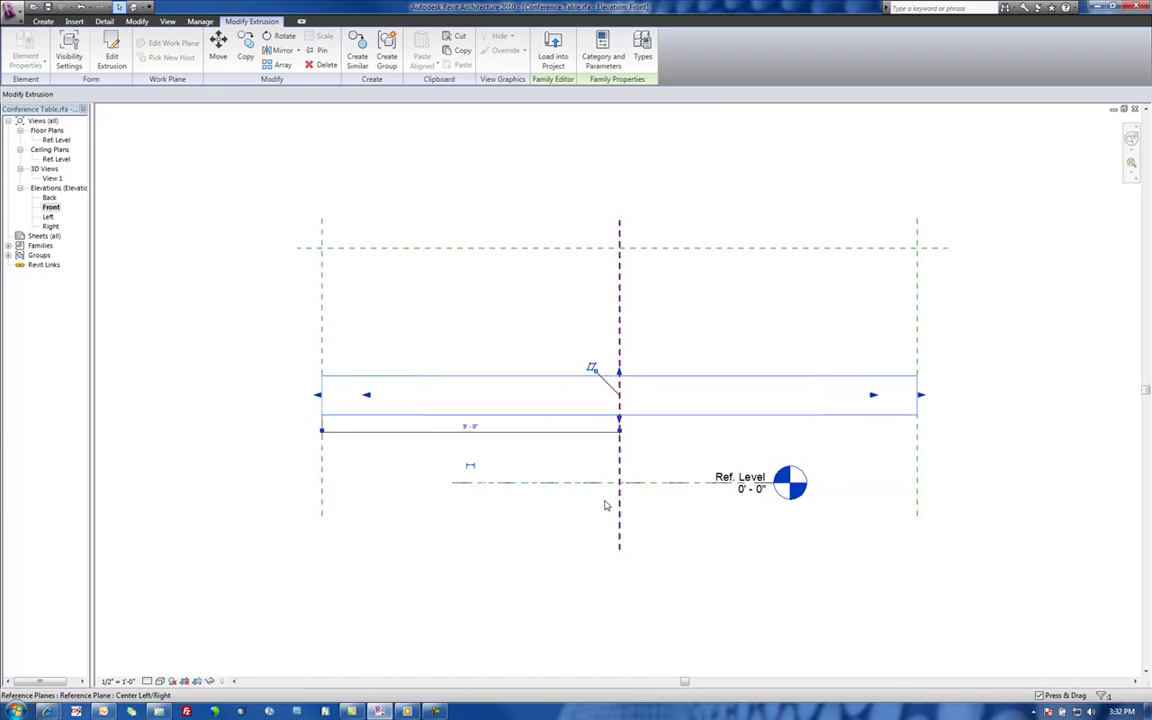
{"action": "left_click", "coordinate": [573, 492]}
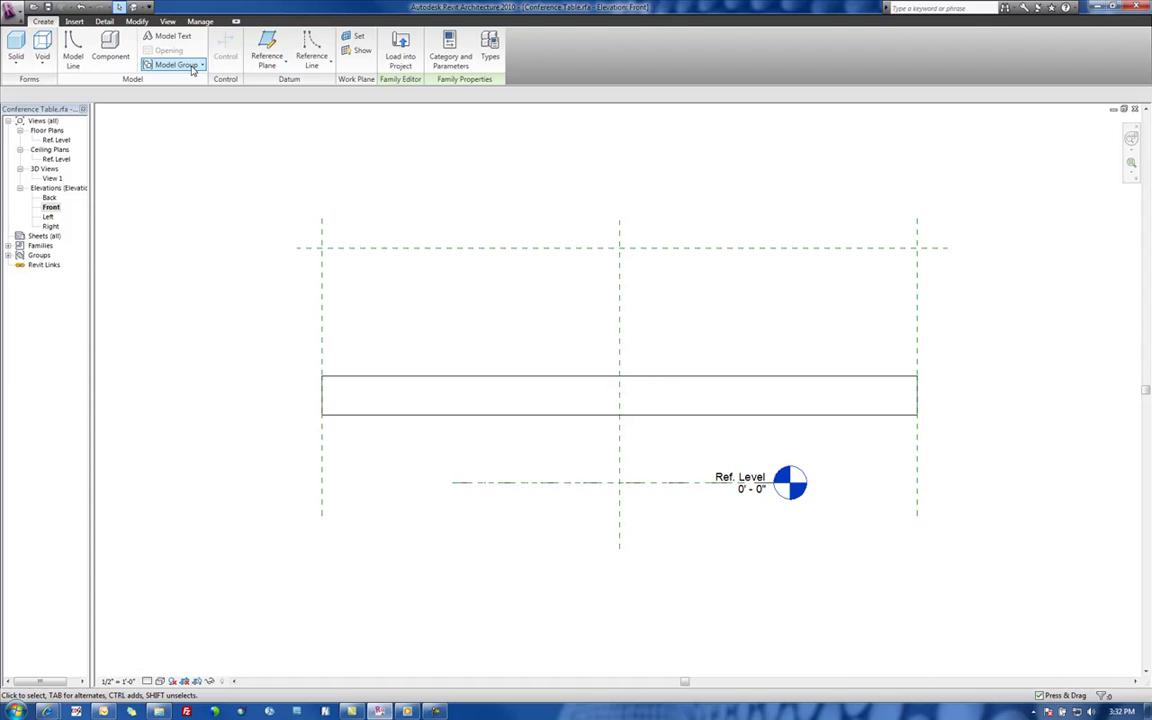
Draw a second horizontal reference plane just below the Table Top plane
{"action": "left_click", "coordinate": [267, 47]}
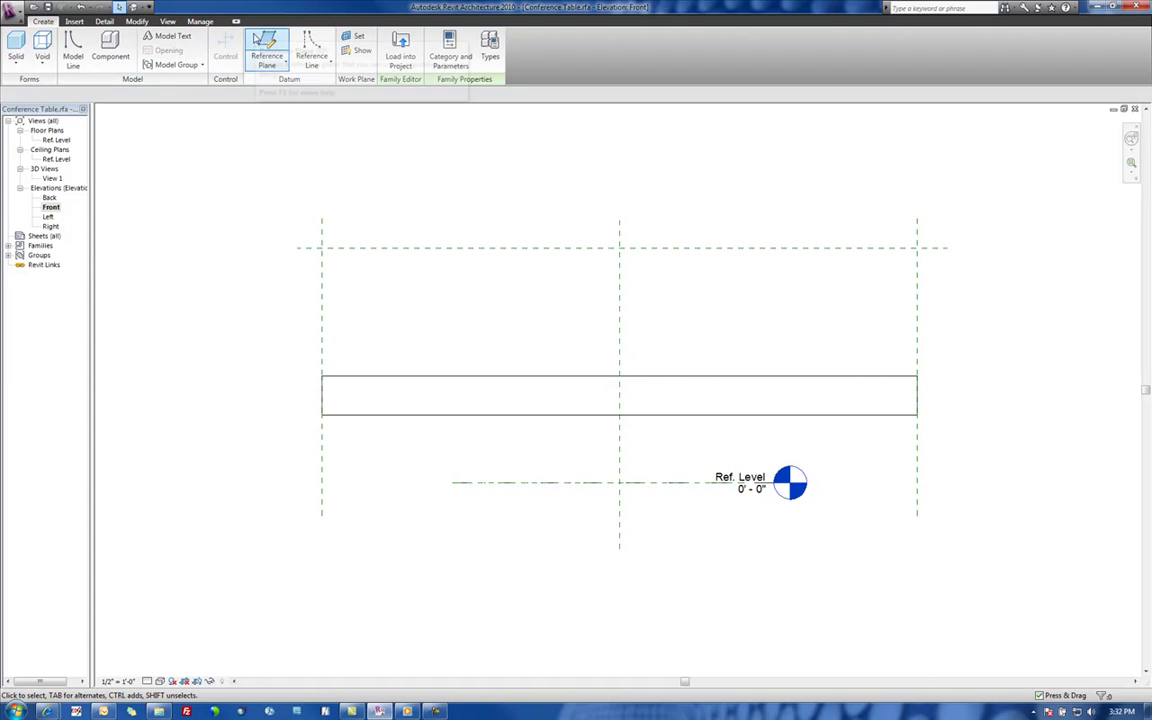
{"action": "left_click", "coordinate": [298, 258]}
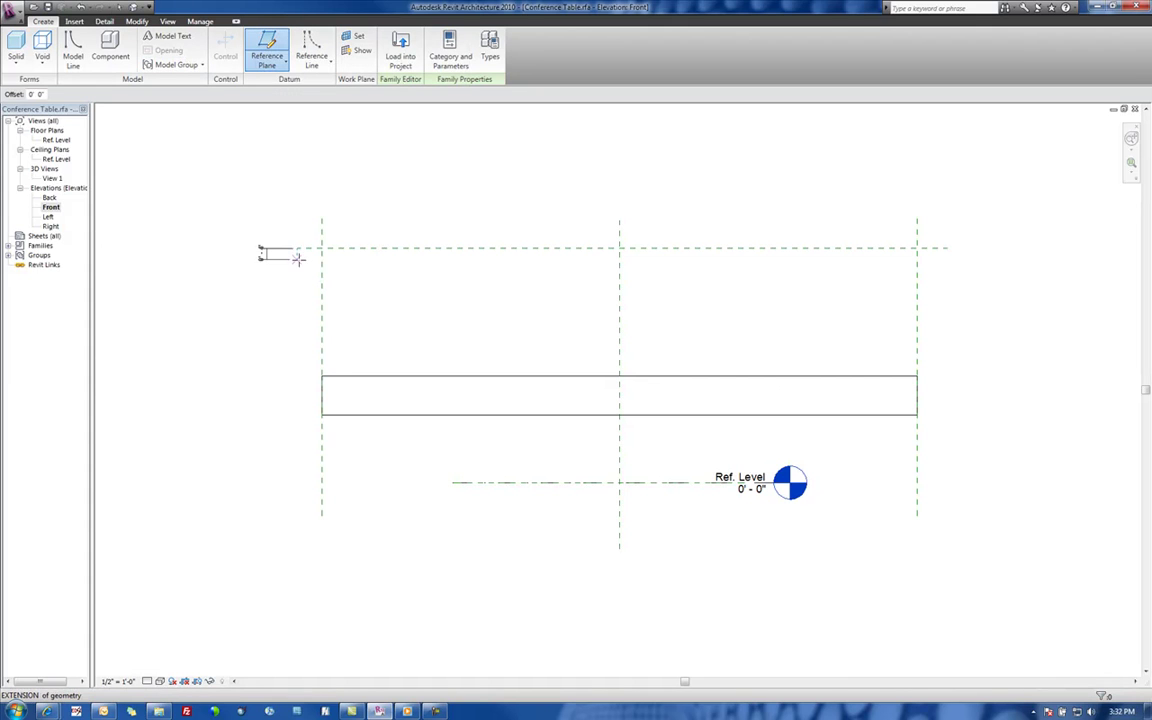
{"action": "left_click", "coordinate": [943, 257]}
{"action": "key", "text": "Escape"}
{"action": "key", "text": "Escape"}
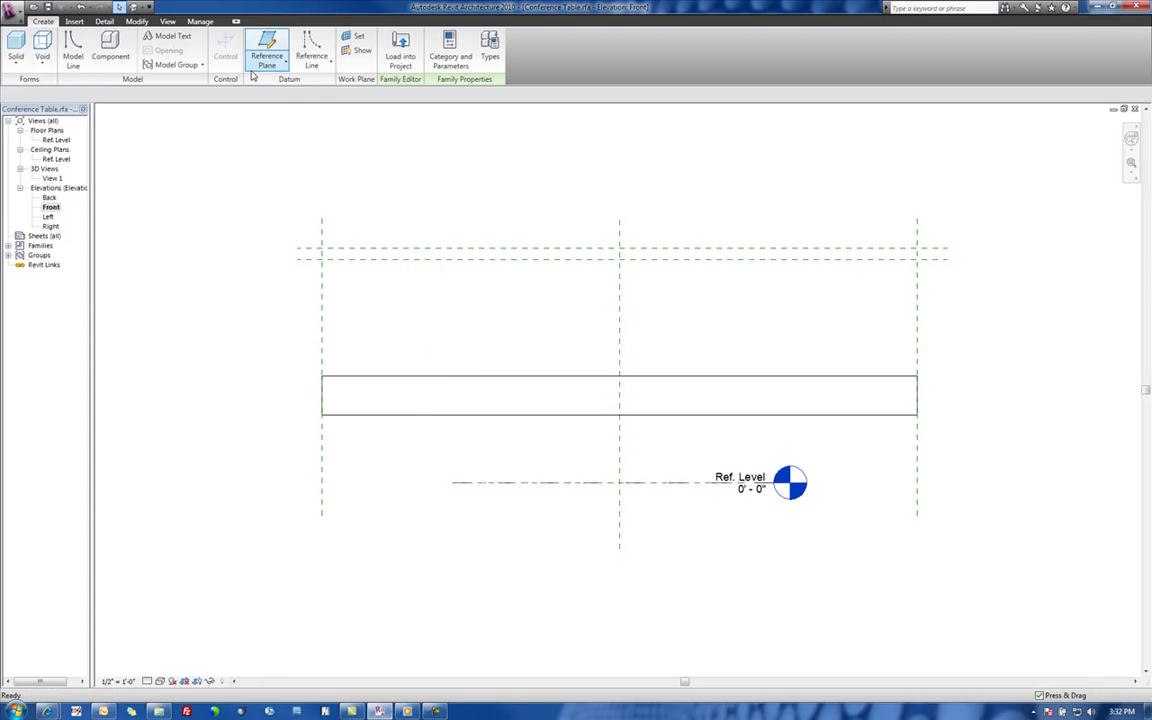
Place an aligned dimension from Ref. Level up to the Table Top plane (7' 1 5/32")
{"action": "left_click", "coordinate": [105, 21]}
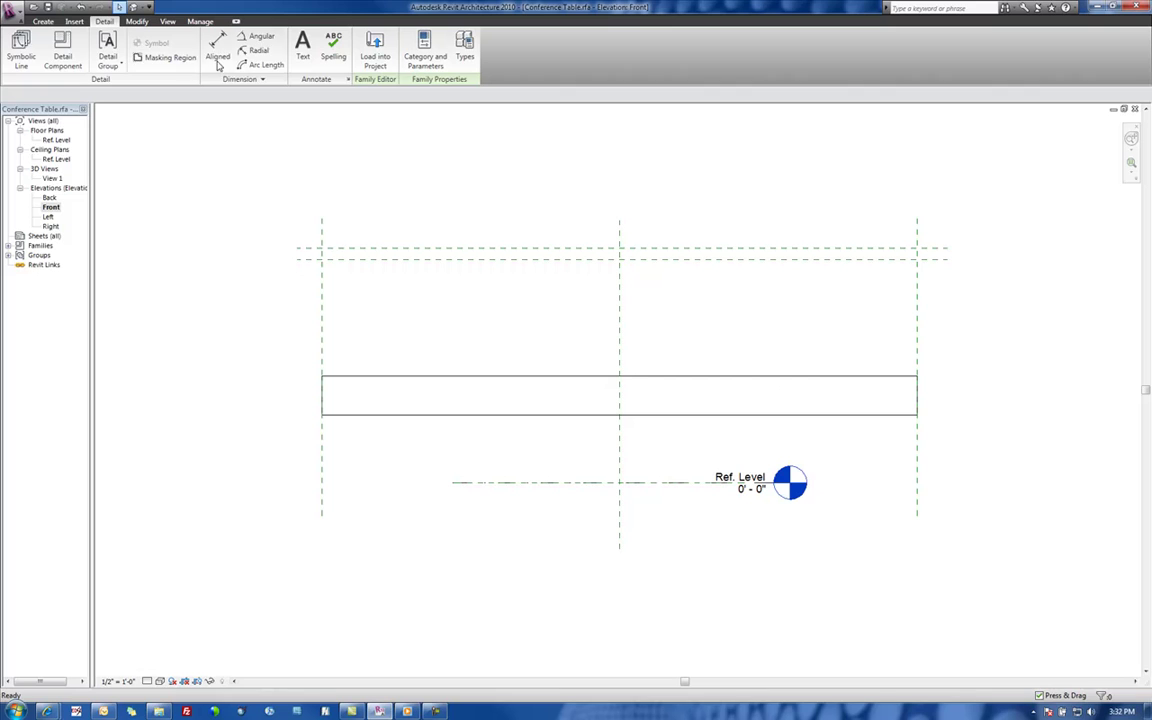
{"action": "left_click", "coordinate": [219, 44]}
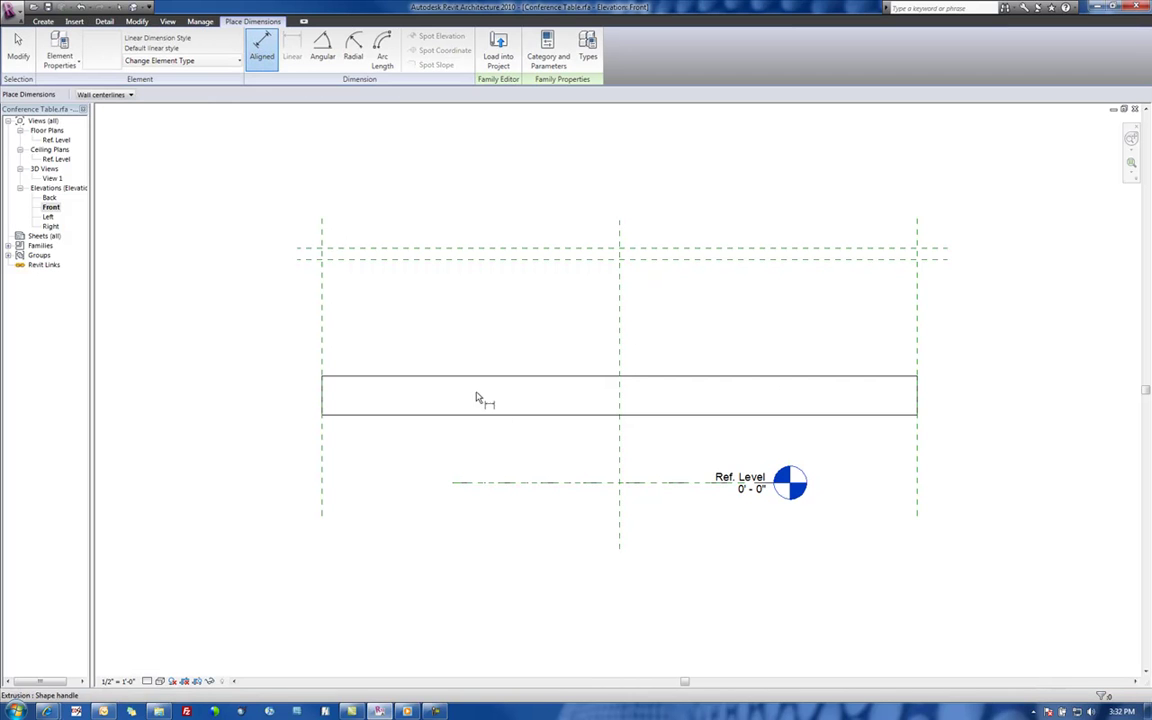
{"action": "left_click", "coordinate": [476, 482]}
{"action": "left_click", "coordinate": [481, 252]}
{"action": "left_click", "coordinate": [450, 322]}
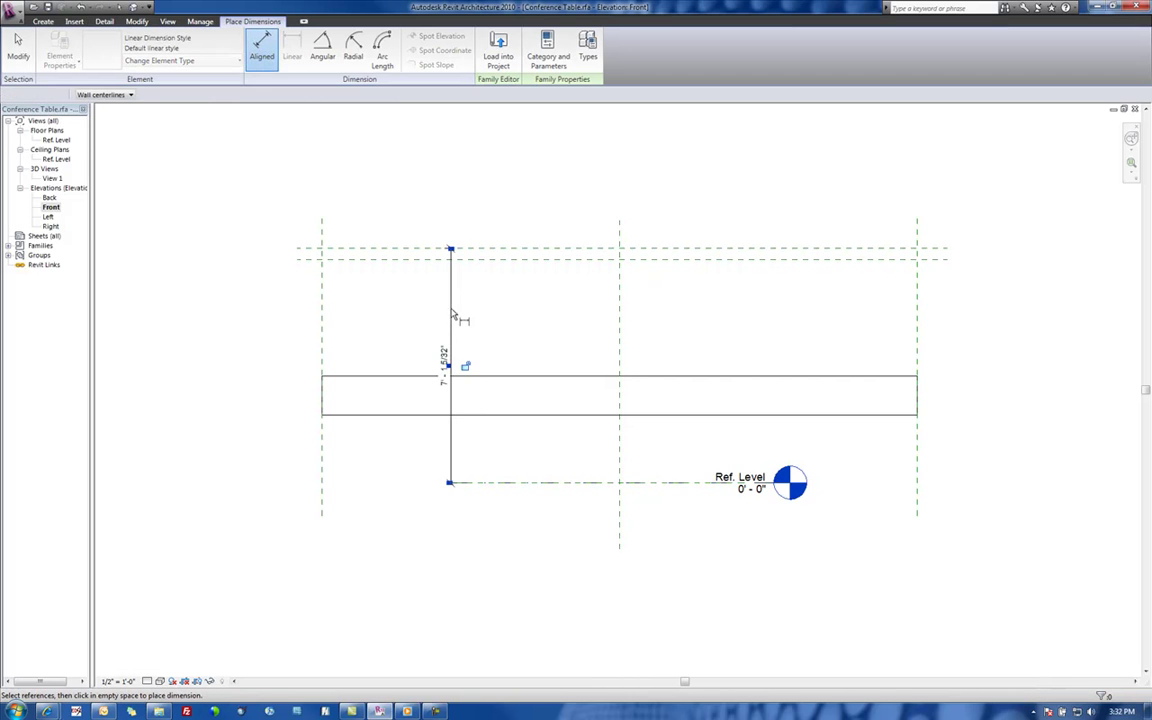
{"action": "key", "text": "Escape"}
{"action": "key", "text": "Escape"}
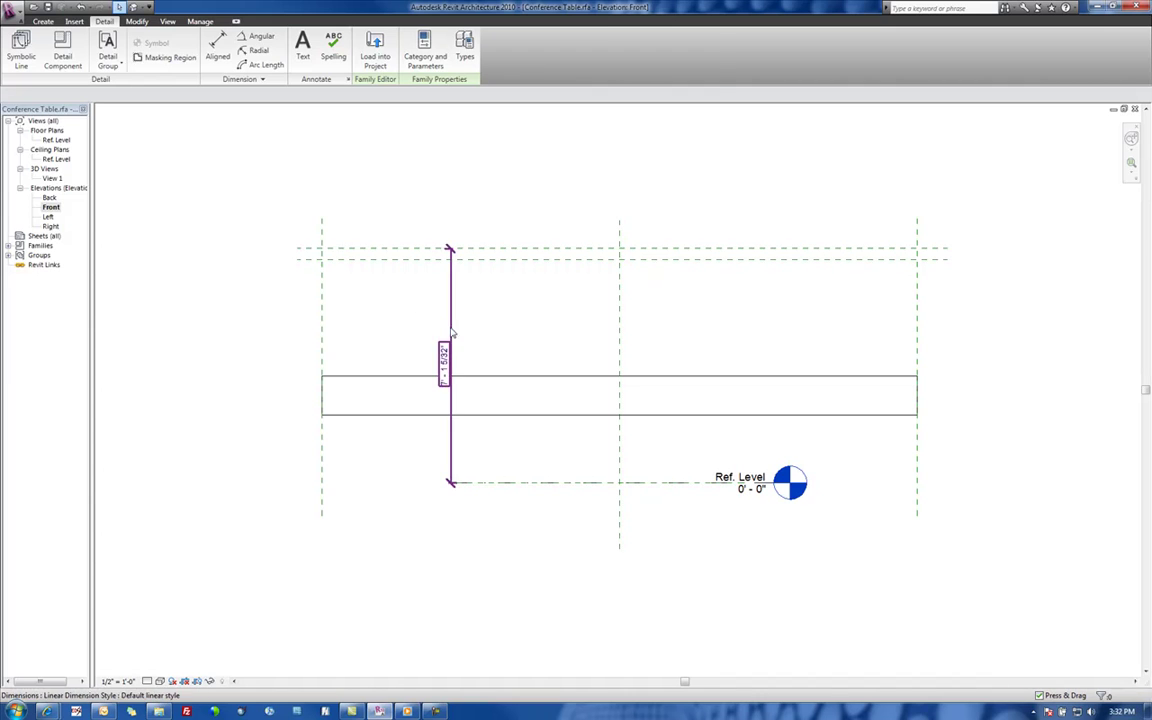
Label the height dimension with a new parameter named Table Top Height
{"action": "left_click", "coordinate": [447, 360]}
{"action": "left_click", "coordinate": [255, 94]}
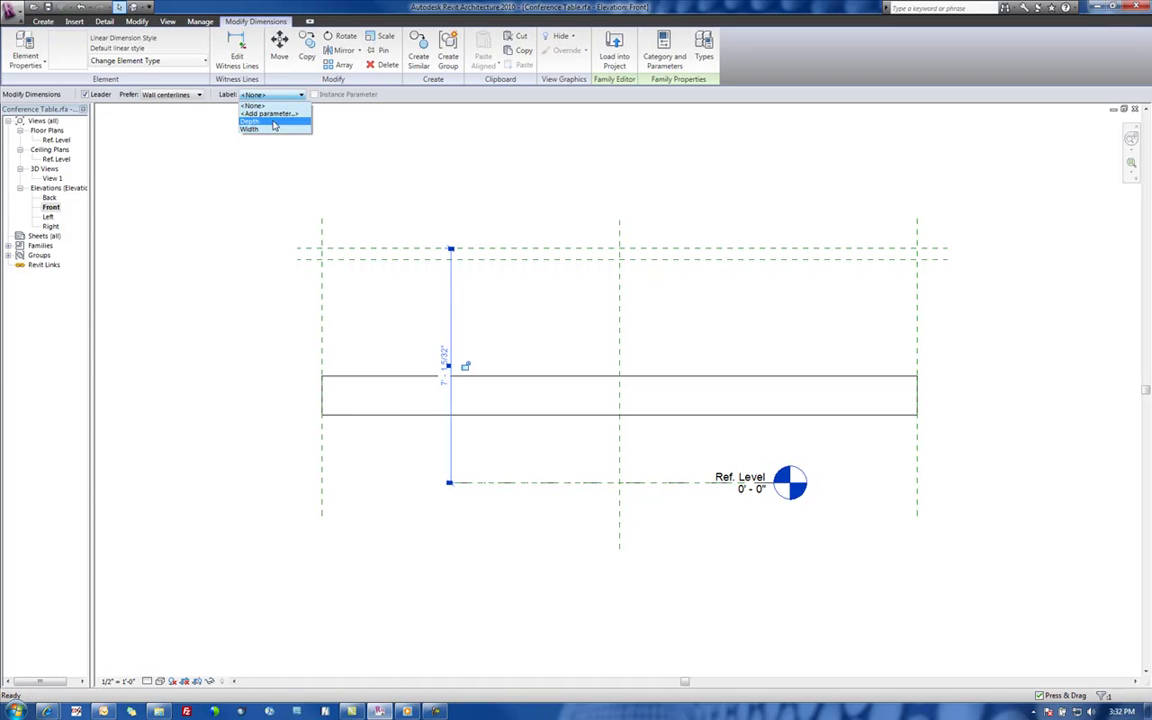
{"action": "left_click", "coordinate": [268, 106]}
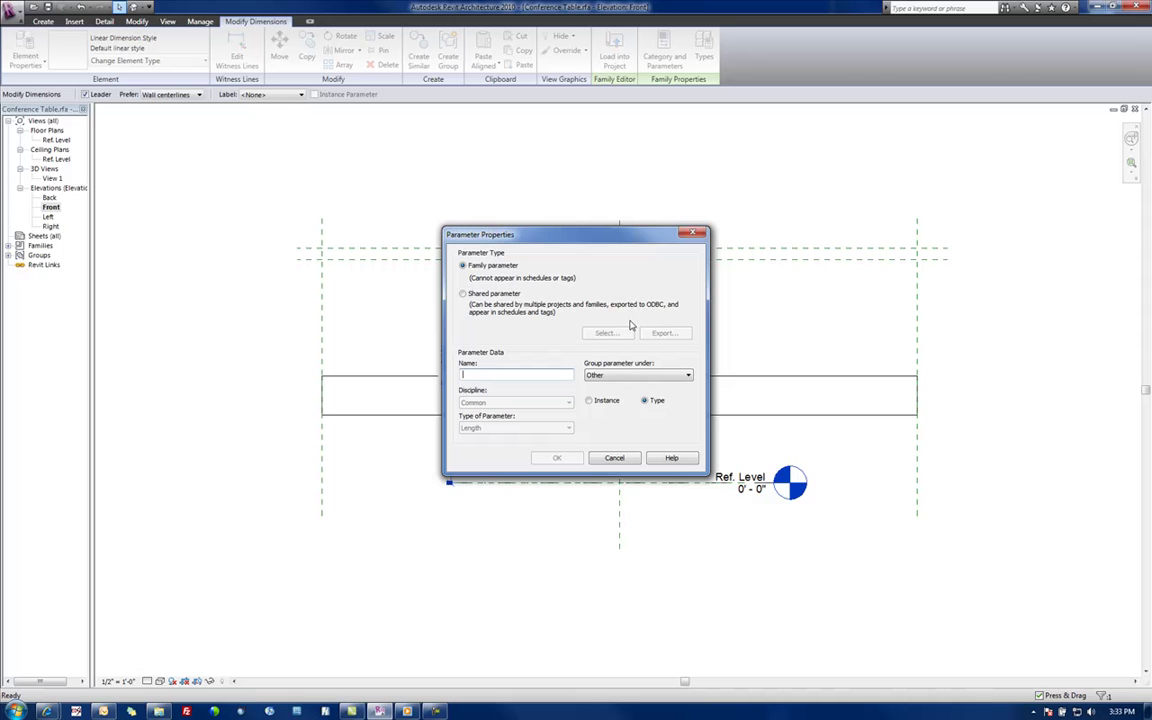
{"action": "type", "text": "Table Top Height"}
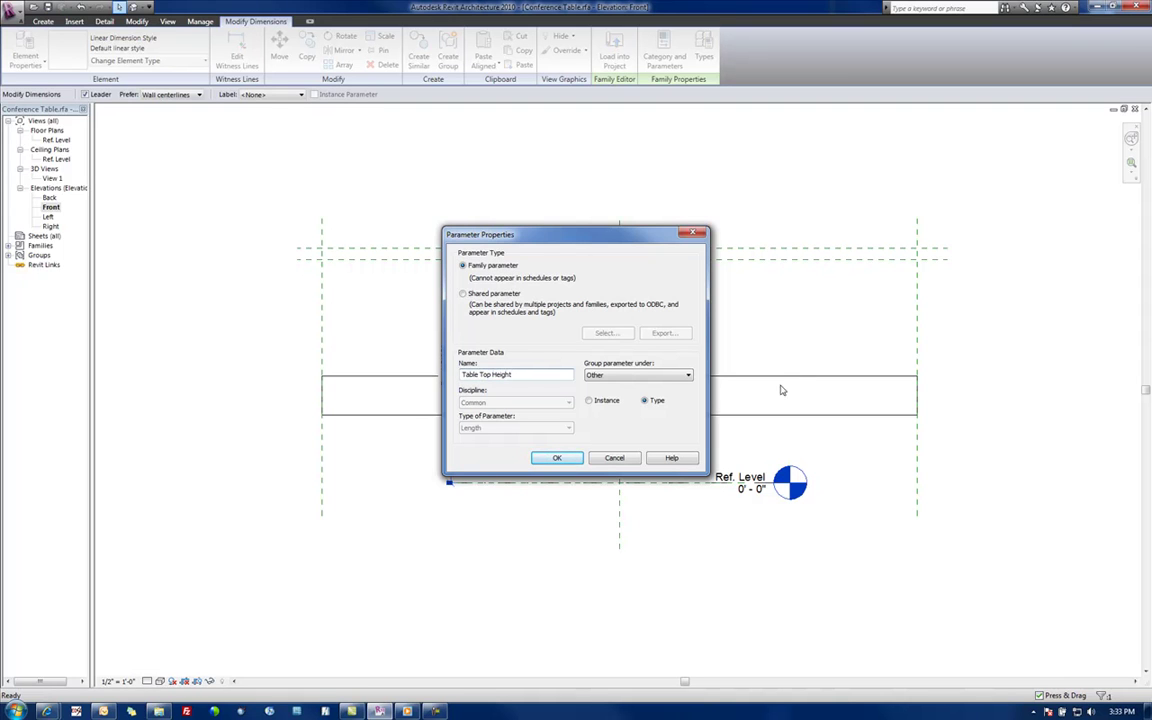
Confirm Table Top Height, then dimension the gap between the two upper reference planes
{"action": "left_click", "coordinate": [557, 457]}
{"action": "left_click", "coordinate": [597, 392]}
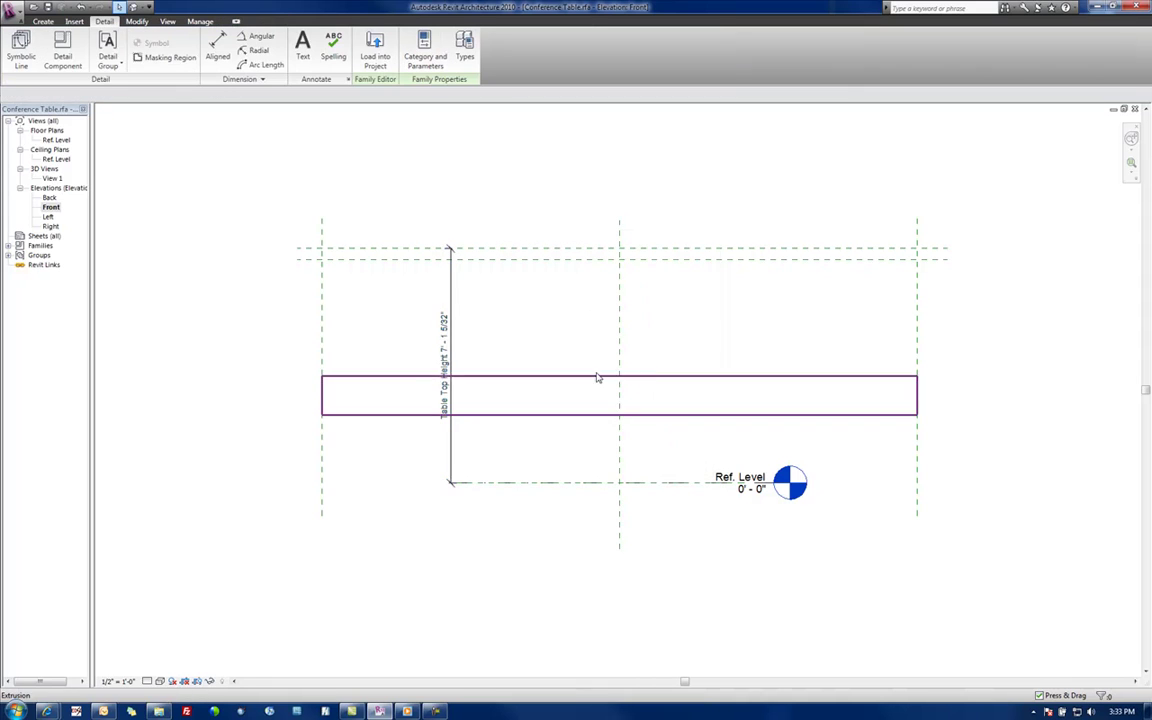
{"action": "left_click", "coordinate": [217, 45]}
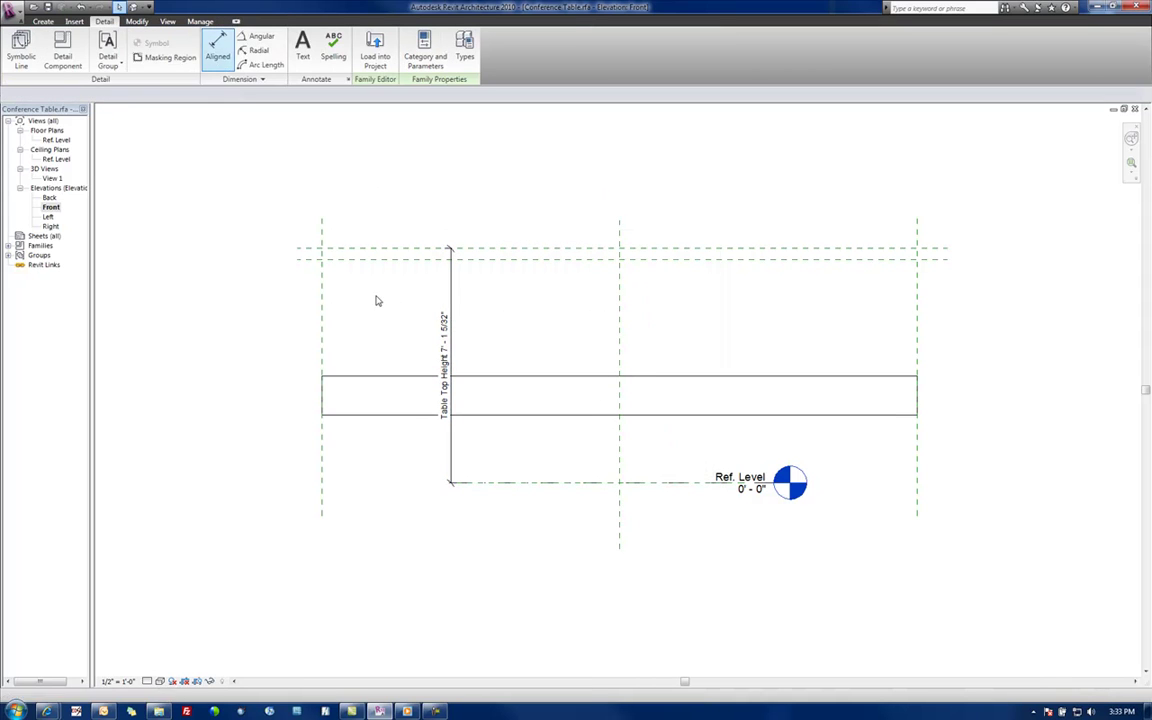
{"action": "left_click", "coordinate": [393, 260]}
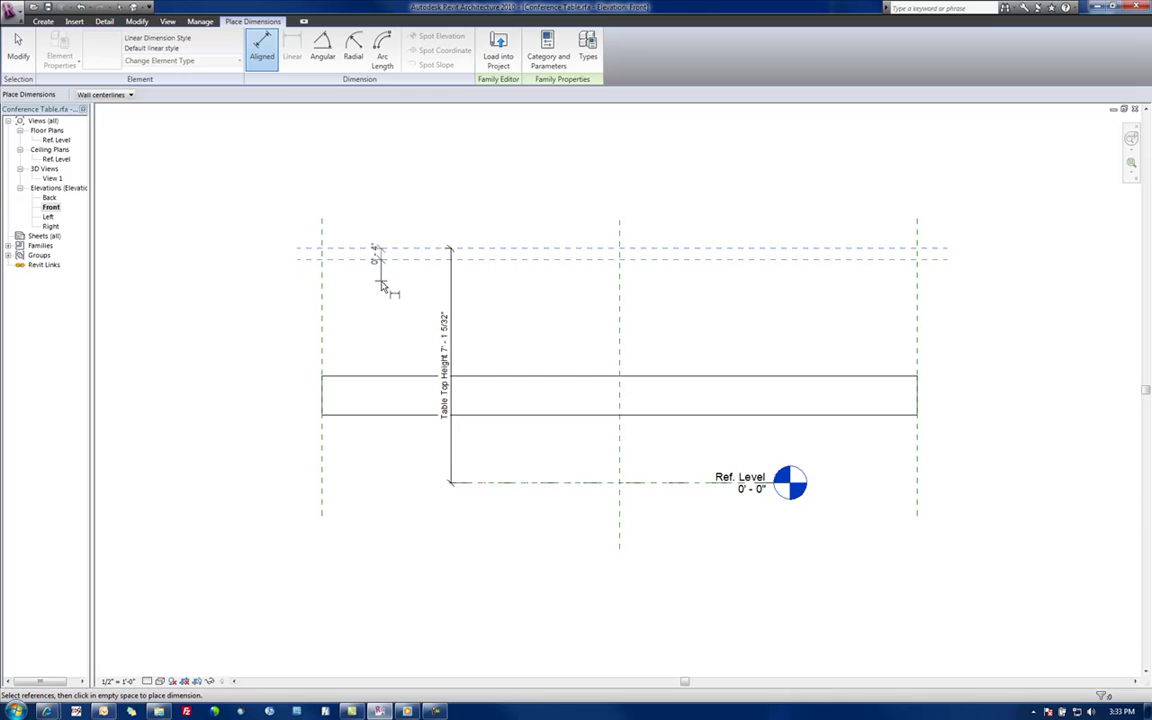
{"action": "left_click", "coordinate": [385, 275]}
{"action": "key", "text": "Escape"}
{"action": "key", "text": "Escape"}
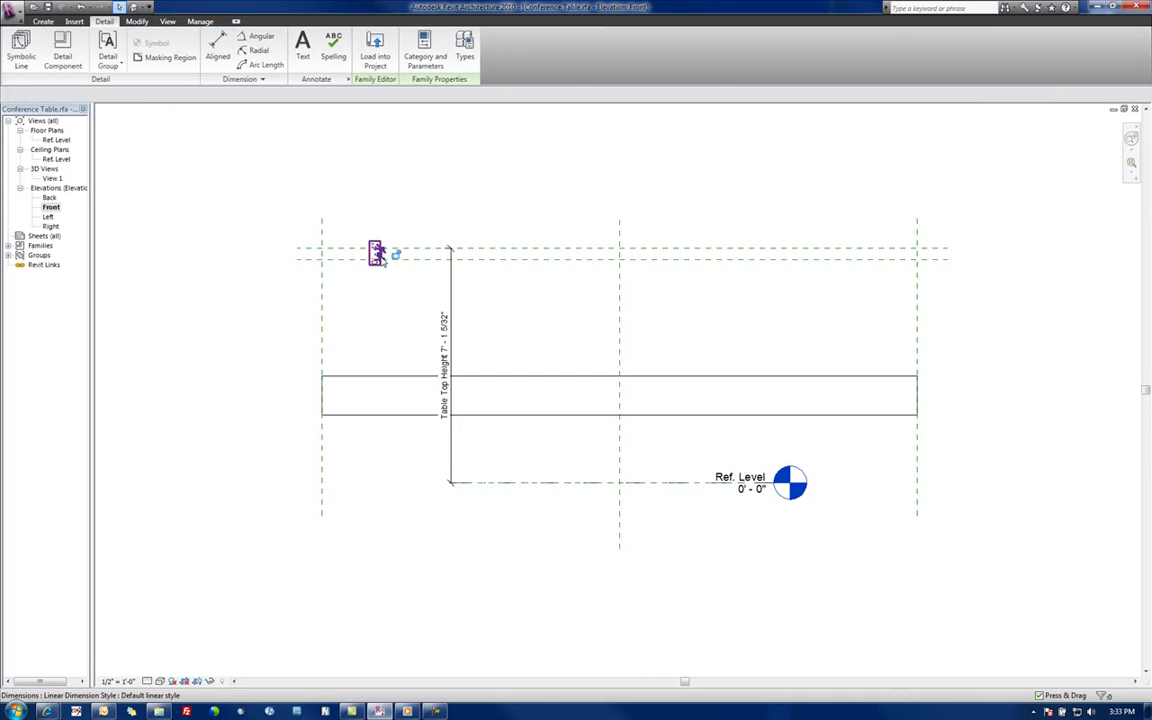
Label the thickness dimension with a new Table Top Thickness parameter grouped under Dimensions
{"action": "left_click", "coordinate": [380, 253]}
{"action": "left_click", "coordinate": [272, 94]}
{"action": "left_click", "coordinate": [270, 122]}
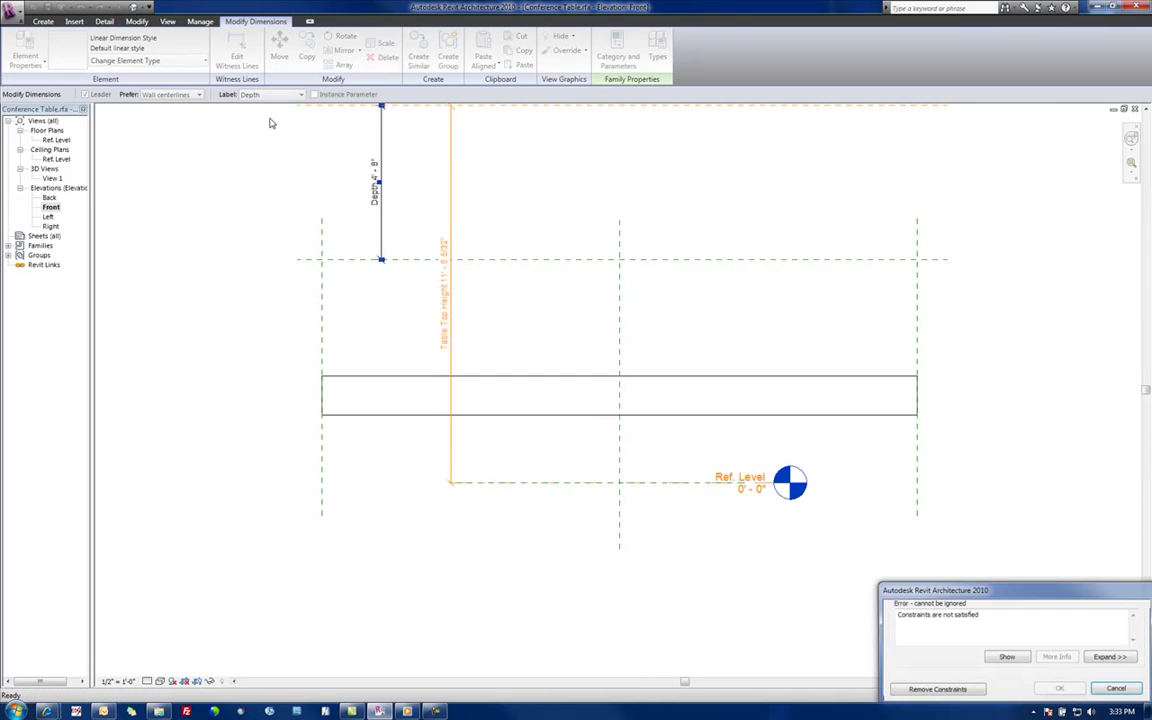
{"action": "key", "text": "Escape"}
{"action": "left_click", "coordinate": [376, 248]}
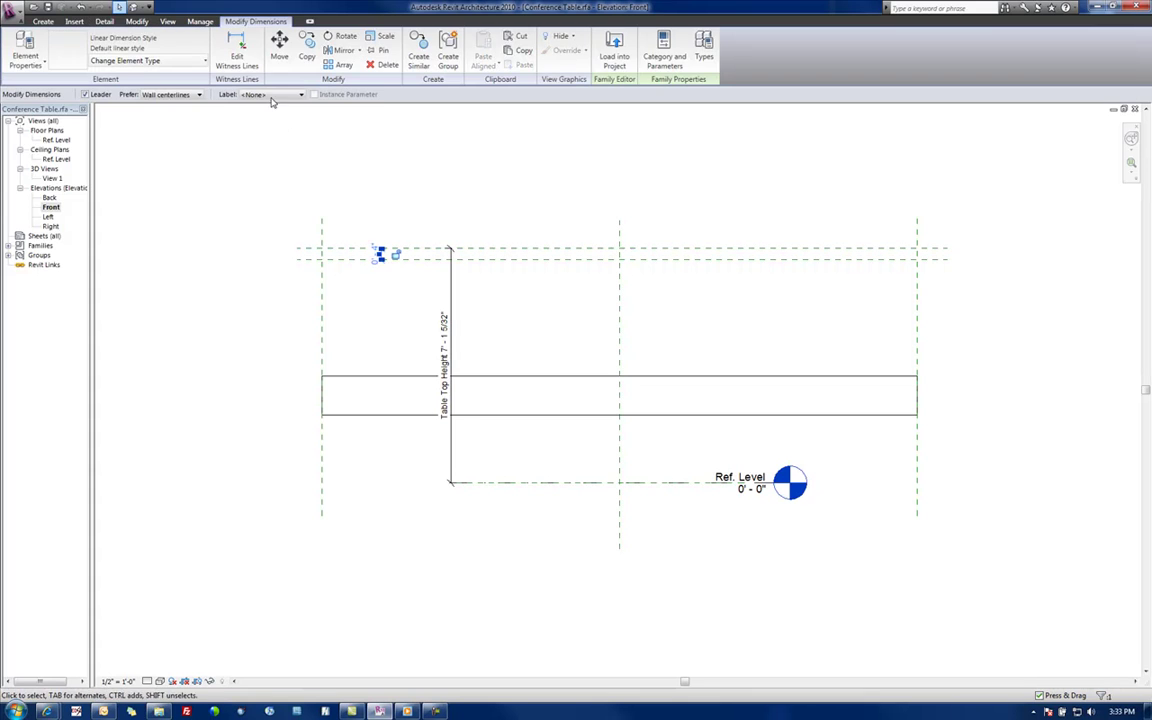
{"action": "left_click", "coordinate": [272, 94]}
{"action": "left_click", "coordinate": [245, 108]}
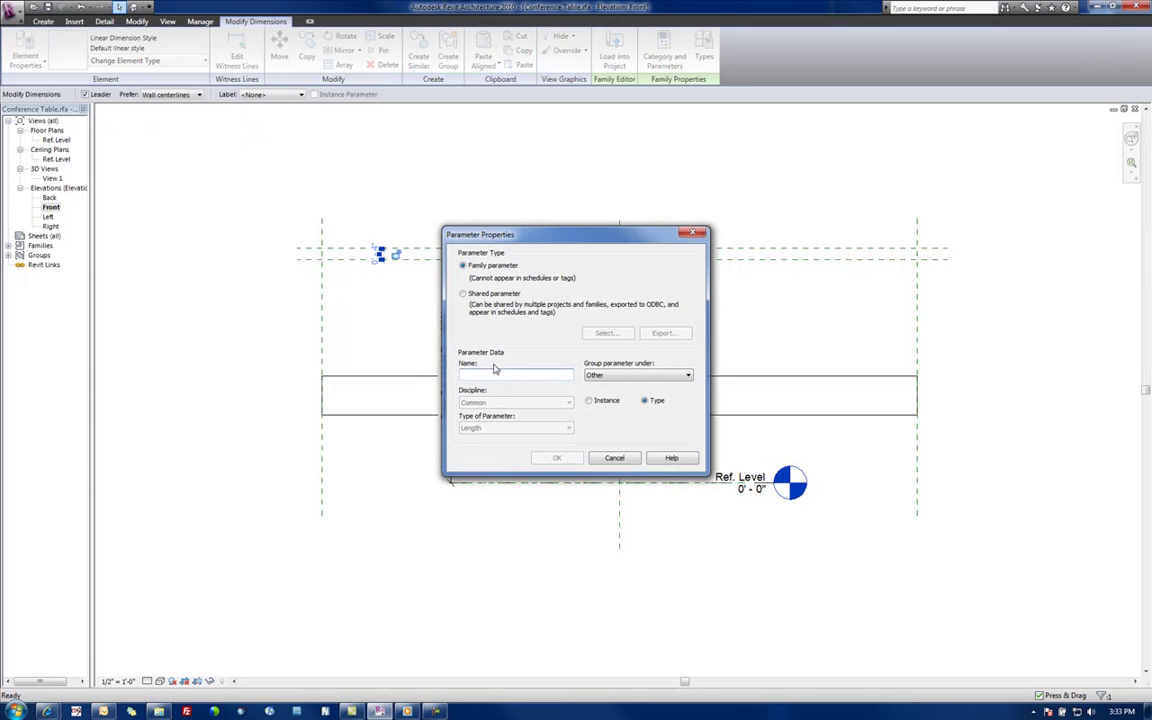
{"action": "type", "text": "Table Top Thickness"}
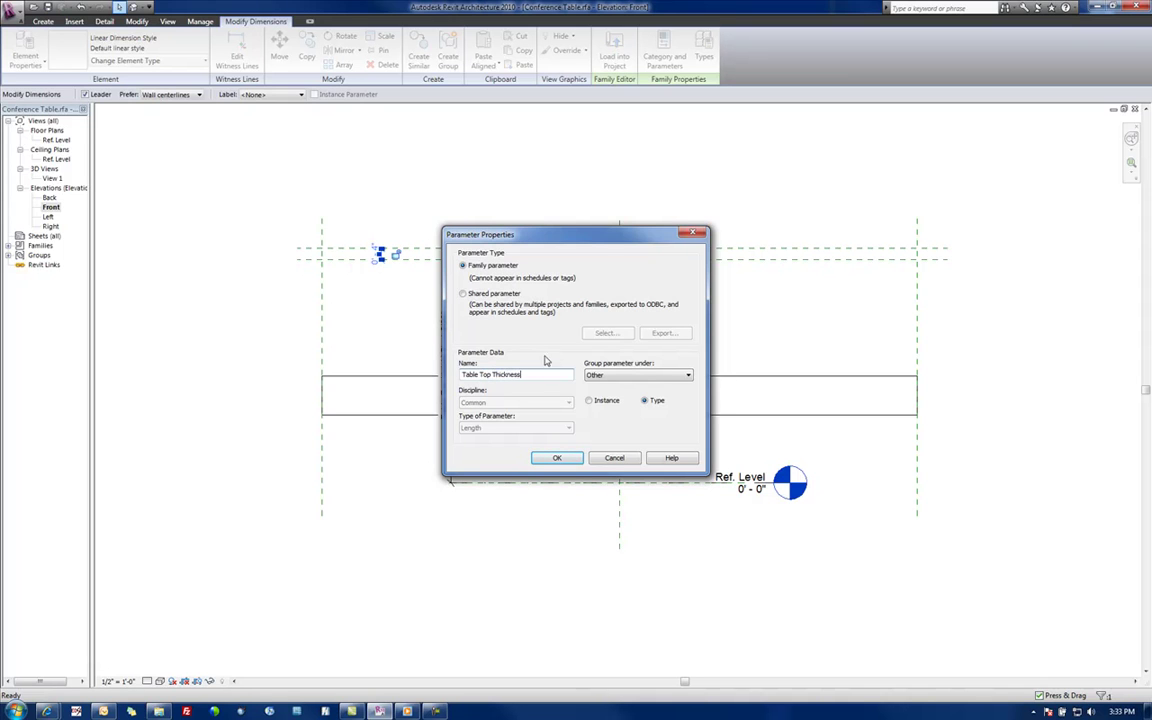
{"action": "left_click", "coordinate": [645, 375]}
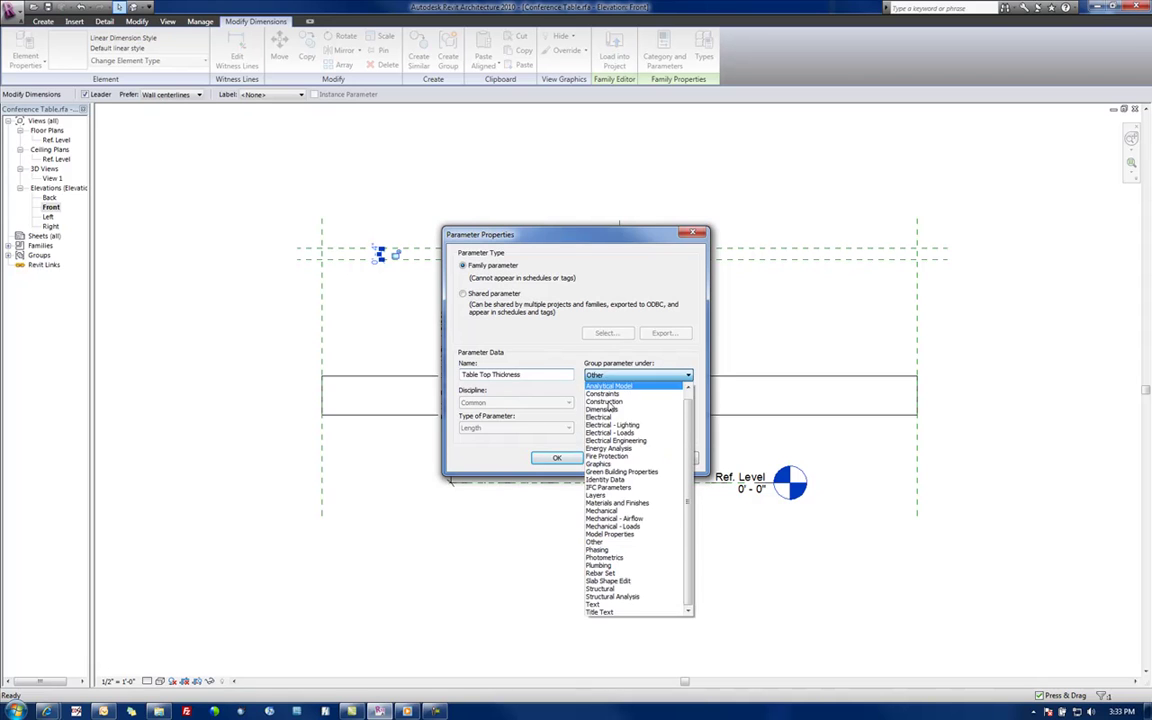
{"action": "left_click", "coordinate": [615, 406]}
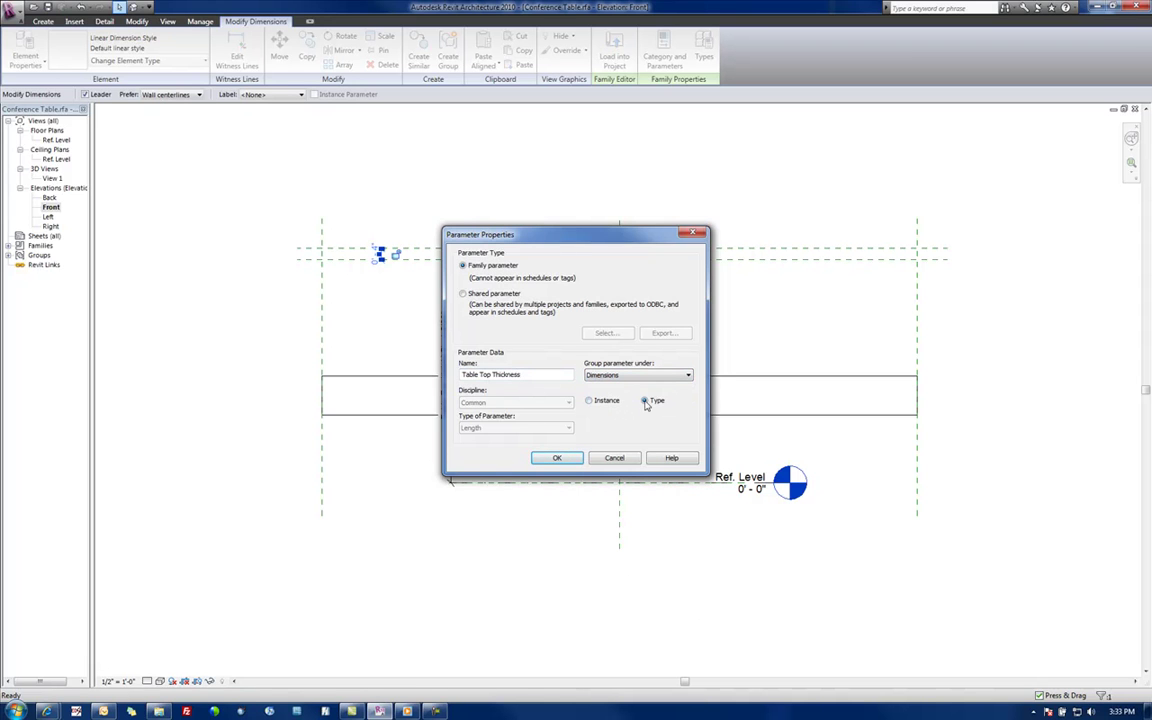
{"action": "left_click", "coordinate": [557, 458]}
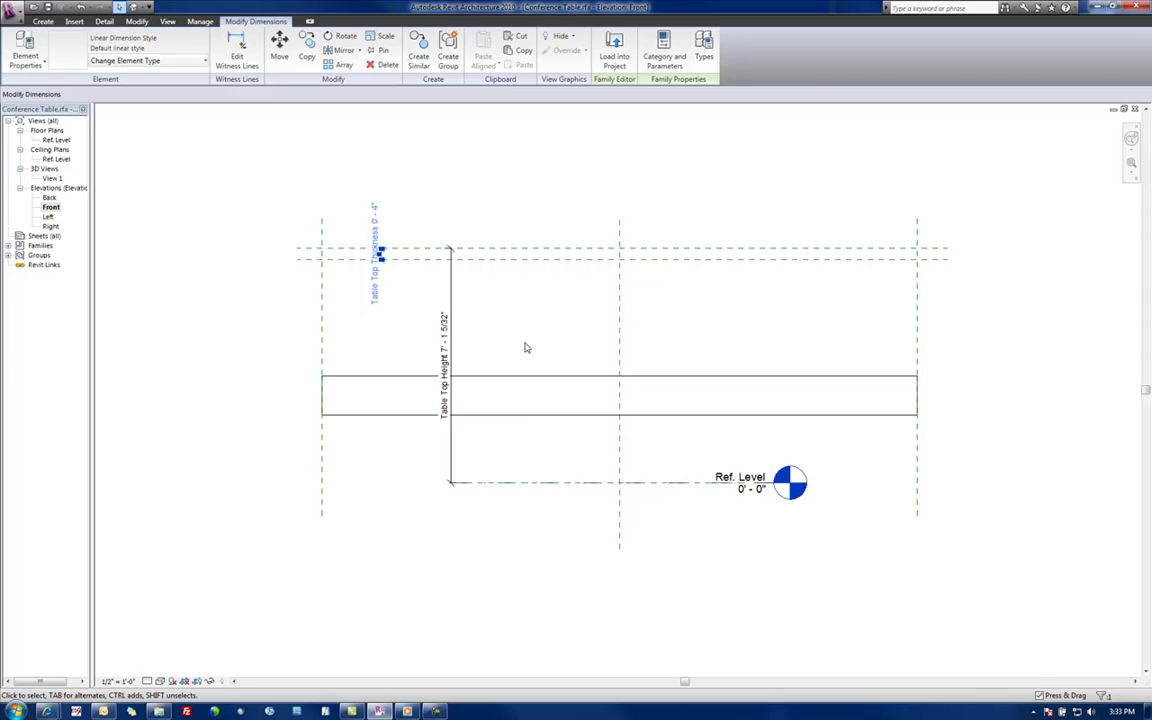
In Family Types, set Table Top Thickness to 1 1/2" and apply it
{"action": "left_click", "coordinate": [526, 347]}
{"action": "left_click", "coordinate": [465, 50]}
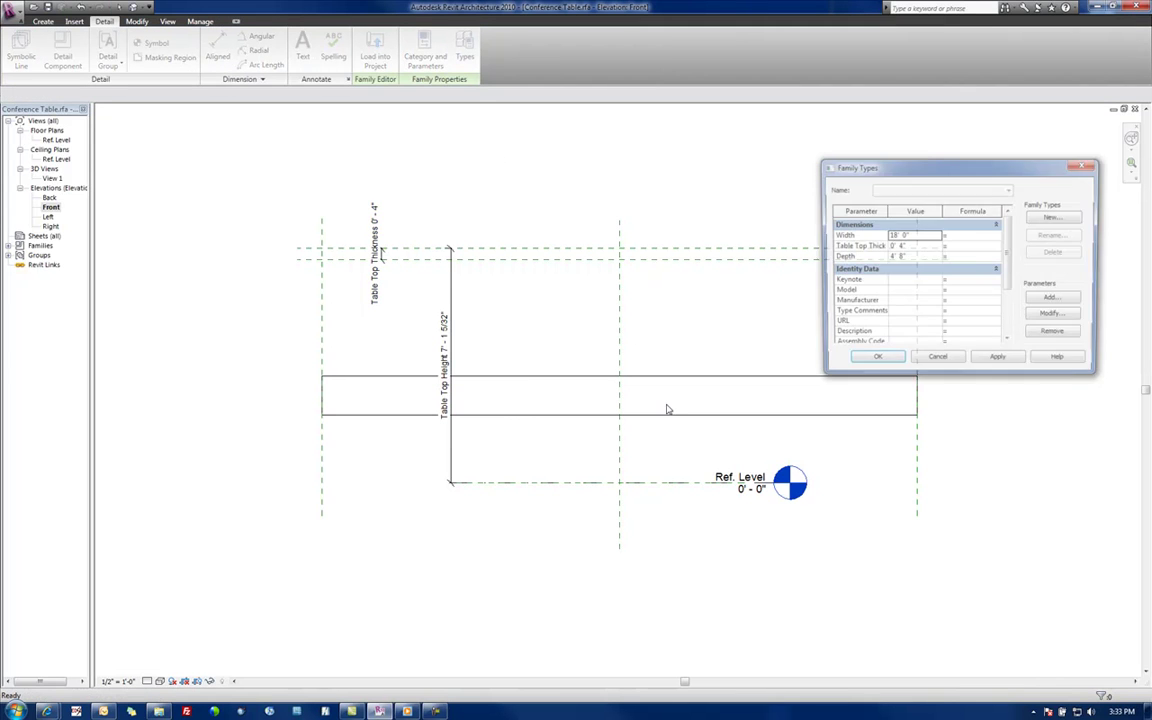
{"action": "left_click", "coordinate": [912, 247]}
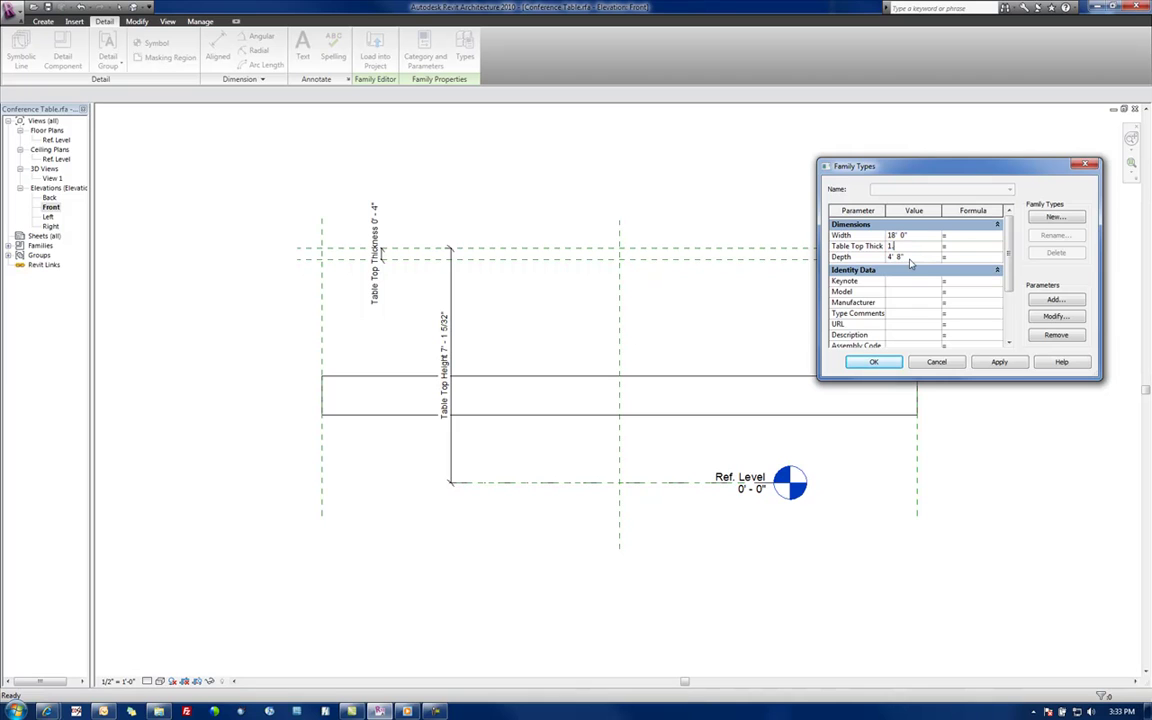
{"action": "key", "text": "Tab"}
{"action": "left_click", "coordinate": [995, 364]}
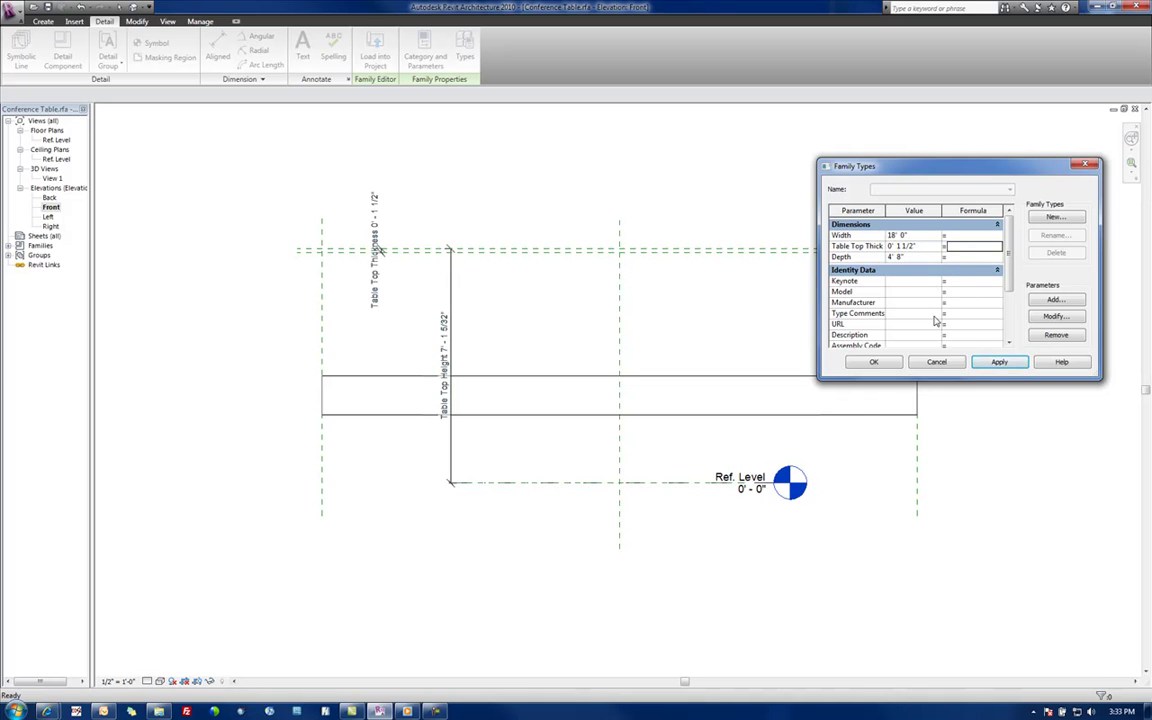
Change the Table Top Height parameter's group to Dimensions
{"action": "scroll", "coordinate": [909, 306], "scroll_direction": "down", "scroll_amount": 2}
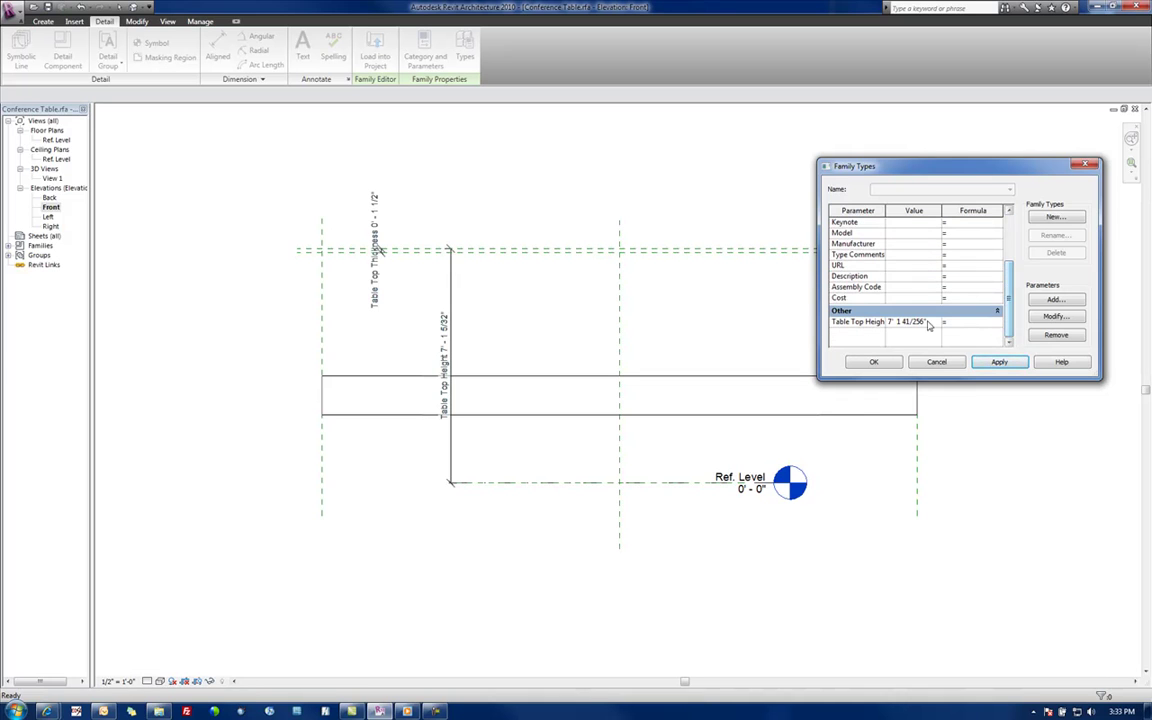
{"action": "left_click", "coordinate": [980, 322]}
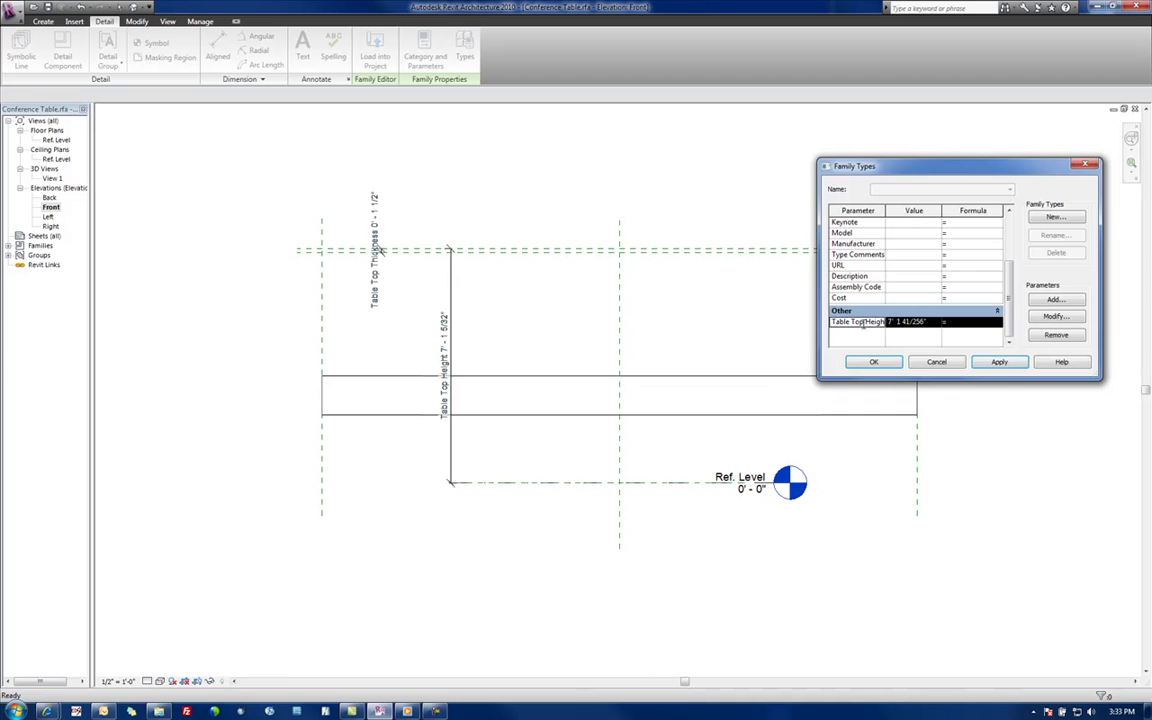
{"action": "left_click", "coordinate": [1056, 316]}
{"action": "left_click", "coordinate": [1020, 292]}
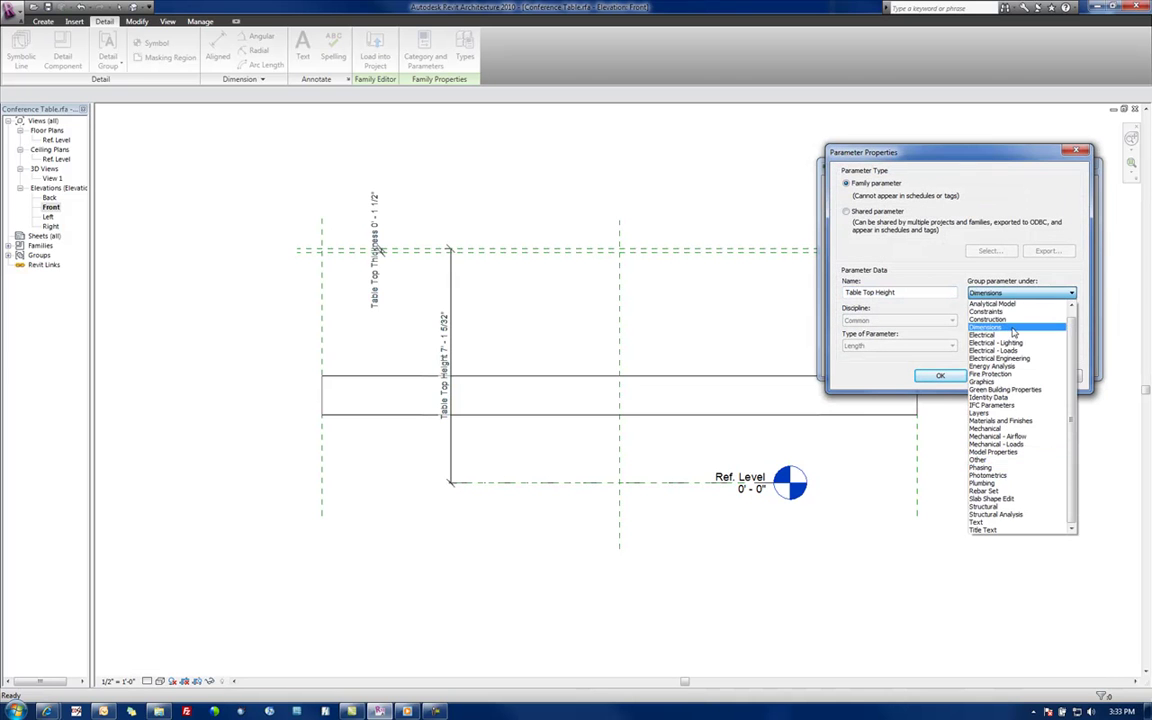
{"action": "left_click", "coordinate": [1010, 306]}
{"action": "left_click", "coordinate": [940, 375]}
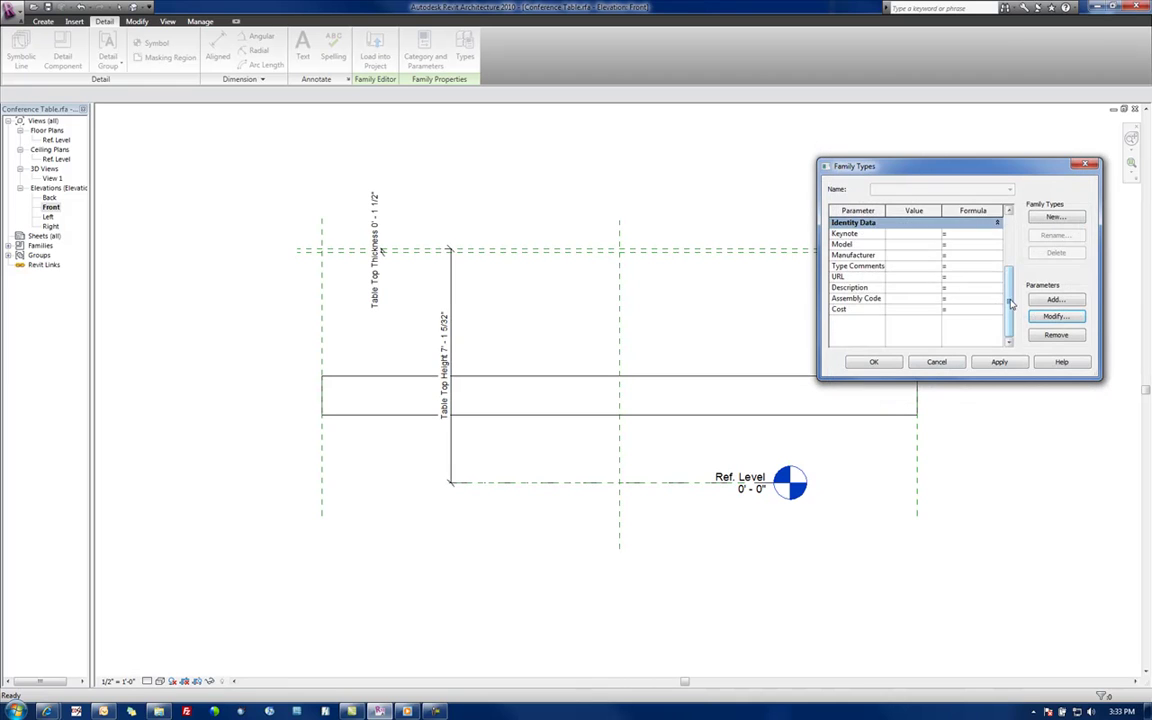
{"action": "left_click_drag", "start_coordinate": [1009, 305], "coordinate": [1012, 234]}
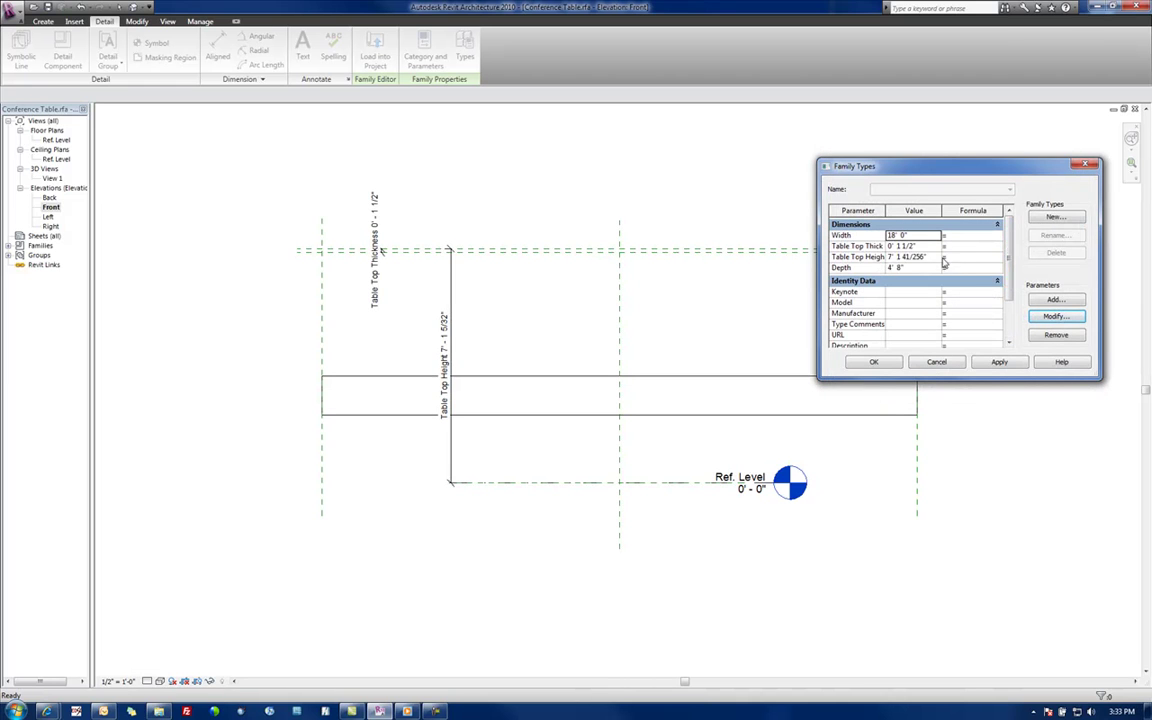
Set Table Top Height to 3' 6", apply it and close Family Types
{"action": "left_click", "coordinate": [910, 257]}
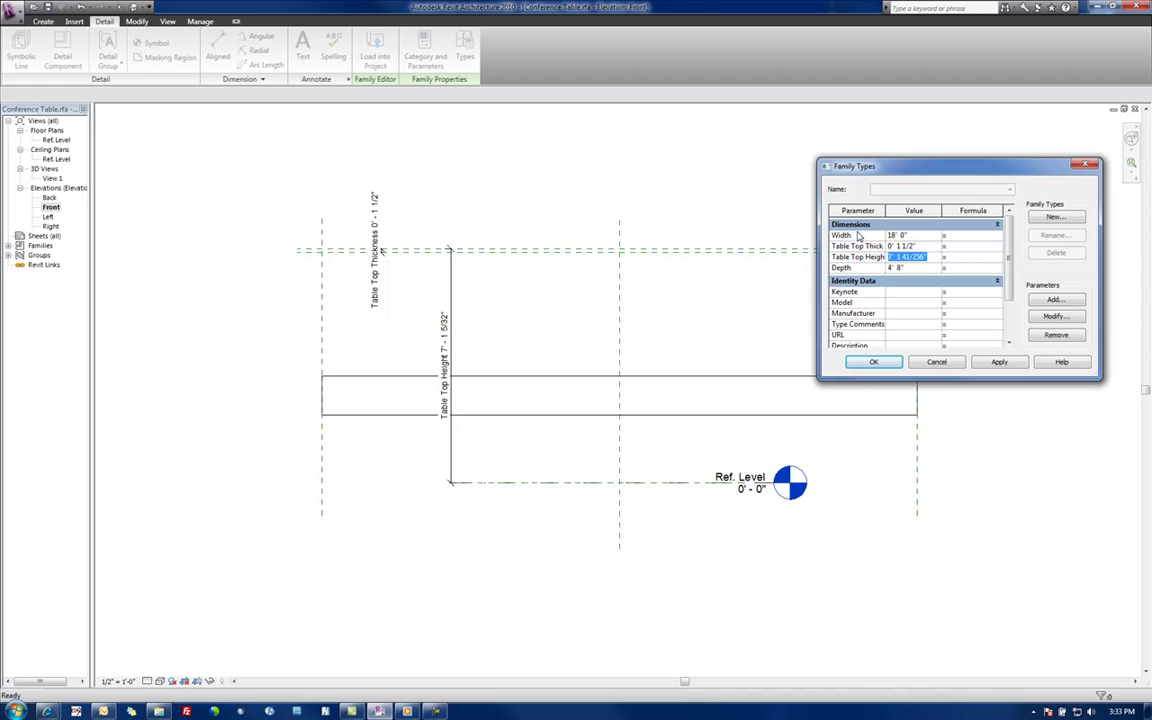
{"action": "type", "text": "3' 6"}
{"action": "left_click", "coordinate": [996, 362]}
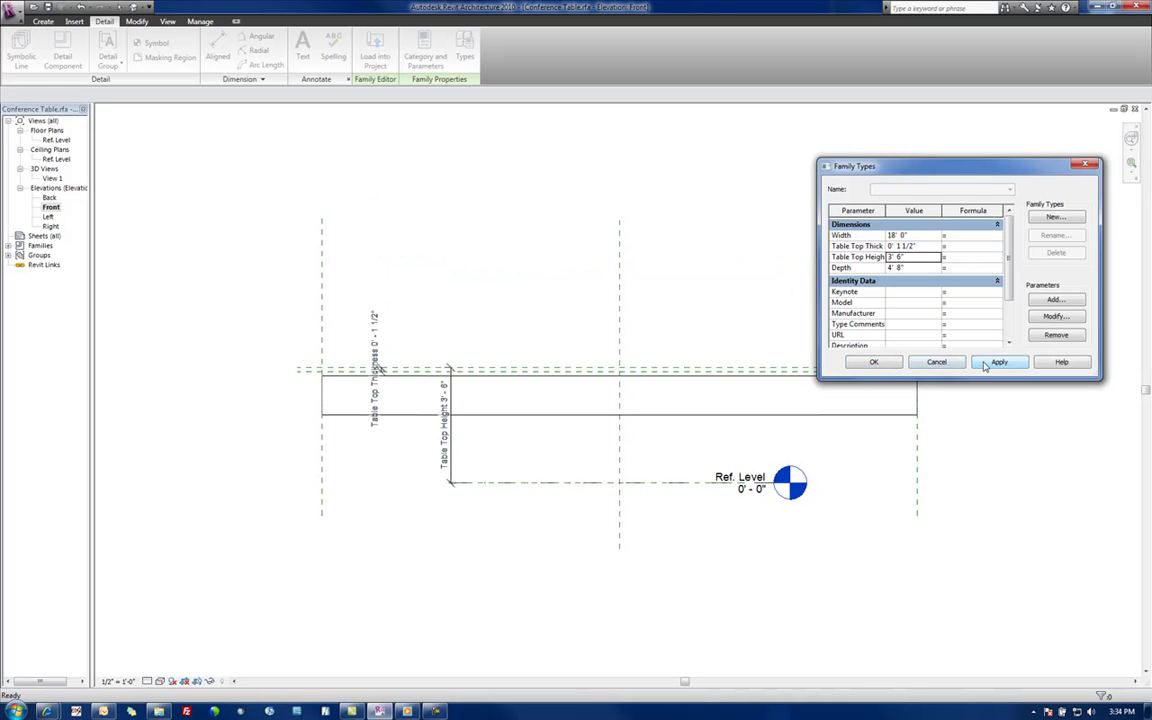
{"action": "left_click", "coordinate": [873, 362]}
With Align, snap the tabletop's top edge to the height plane and its bottom edge to the thickness plane
{"action": "scroll", "coordinate": [377, 462], "scroll_direction": "up", "scroll_amount": 3}
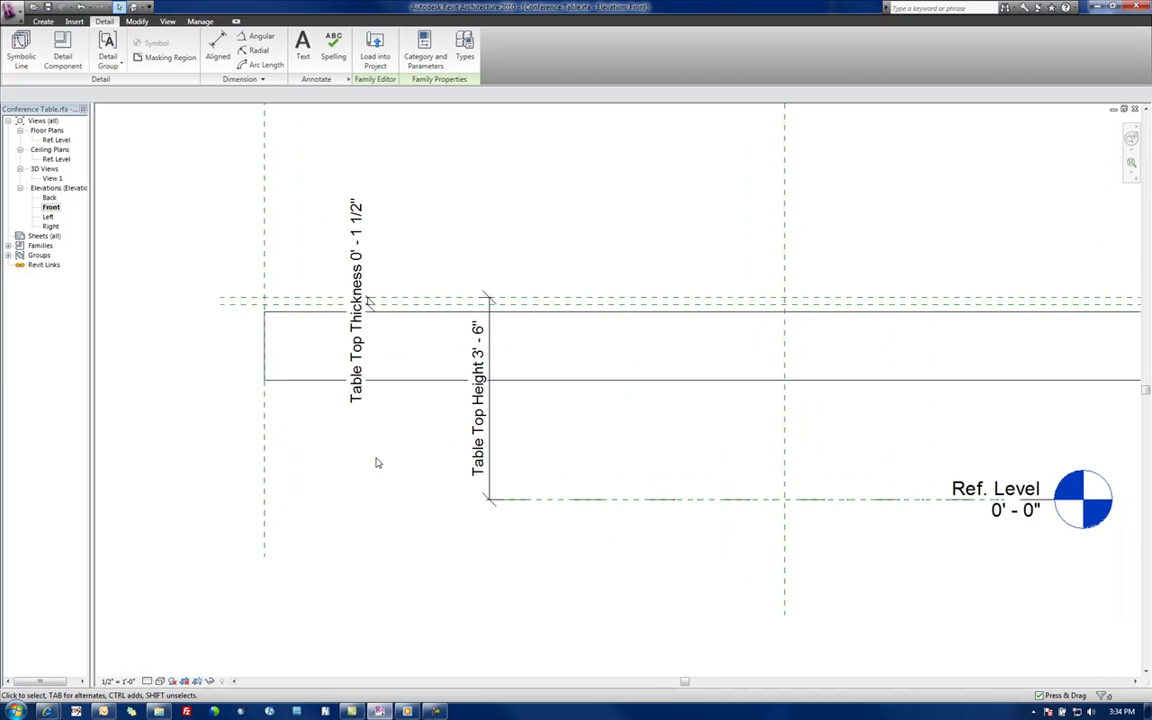
{"action": "mouse_move", "coordinate": [377, 462]}
{"action": "middle_mouse_down"}
{"action": "mouse_move", "coordinate": [350, 463]}
{"action": "mouse_move", "coordinate": [383, 455]}
{"action": "middle_mouse_up"}
{"action": "scroll", "coordinate": [460, 450], "scroll_direction": "down", "scroll_amount": 2}
{"action": "middle_click_drag", "start_coordinate": [460, 450], "coordinate": [528, 450]}
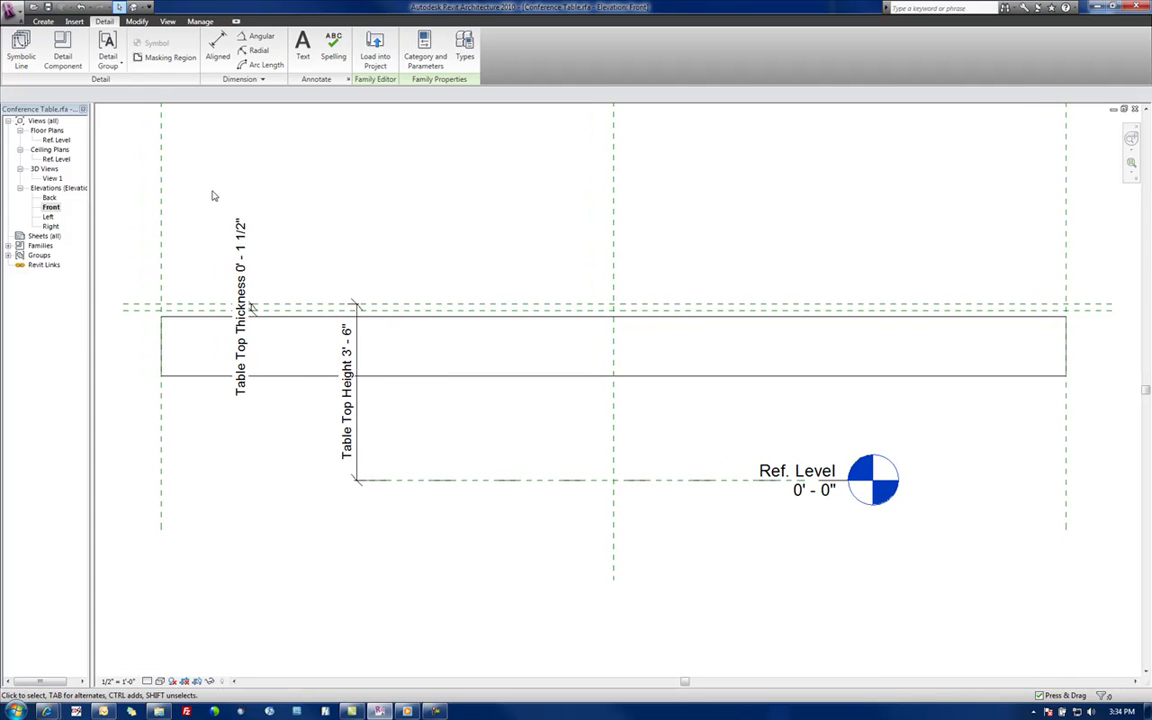
{"action": "left_click", "coordinate": [137, 21]}
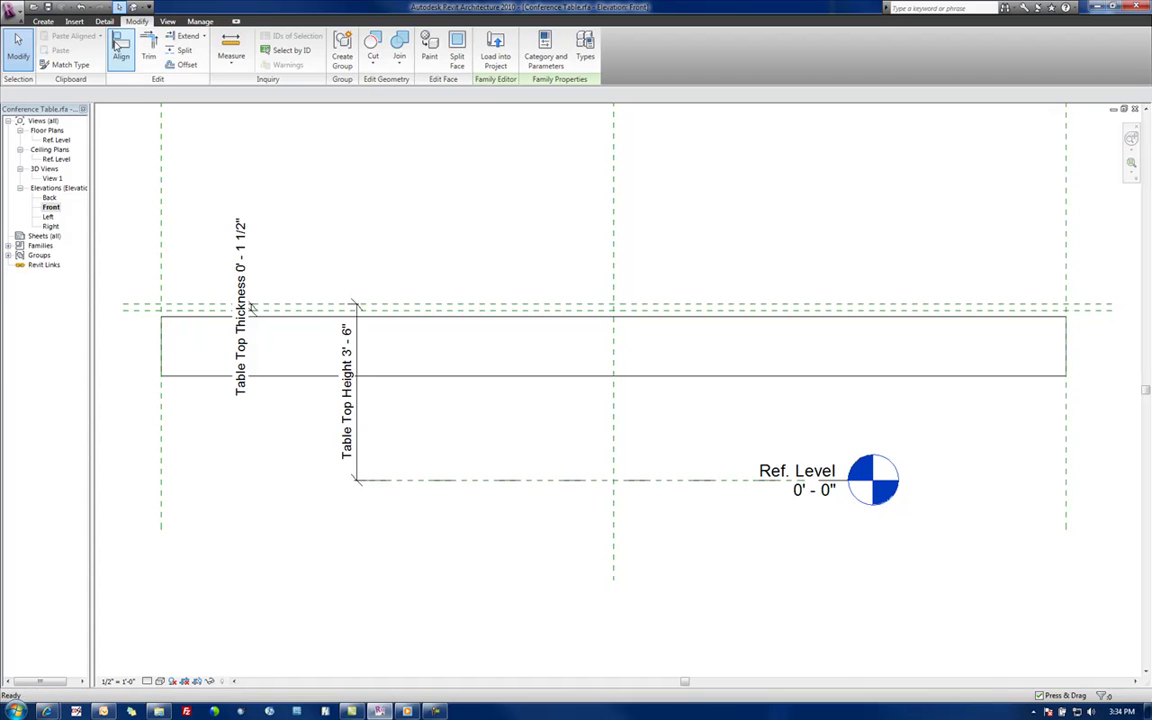
{"action": "left_click", "coordinate": [119, 47]}
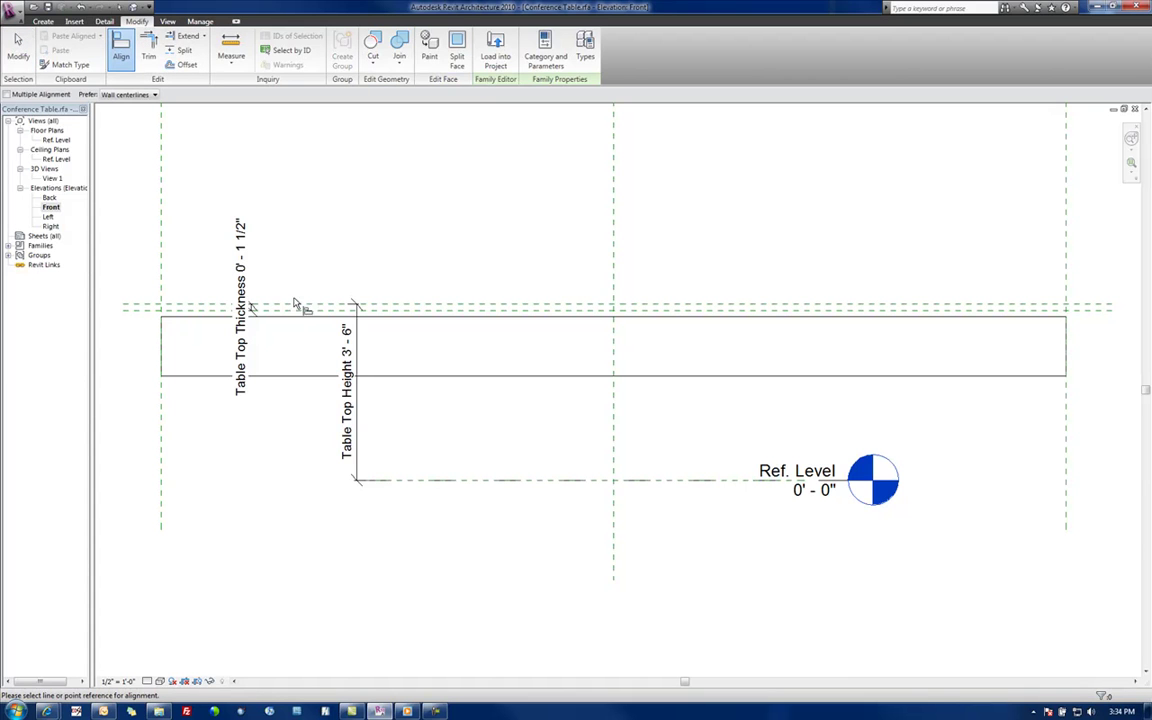
{"action": "left_click", "coordinate": [210, 322]}
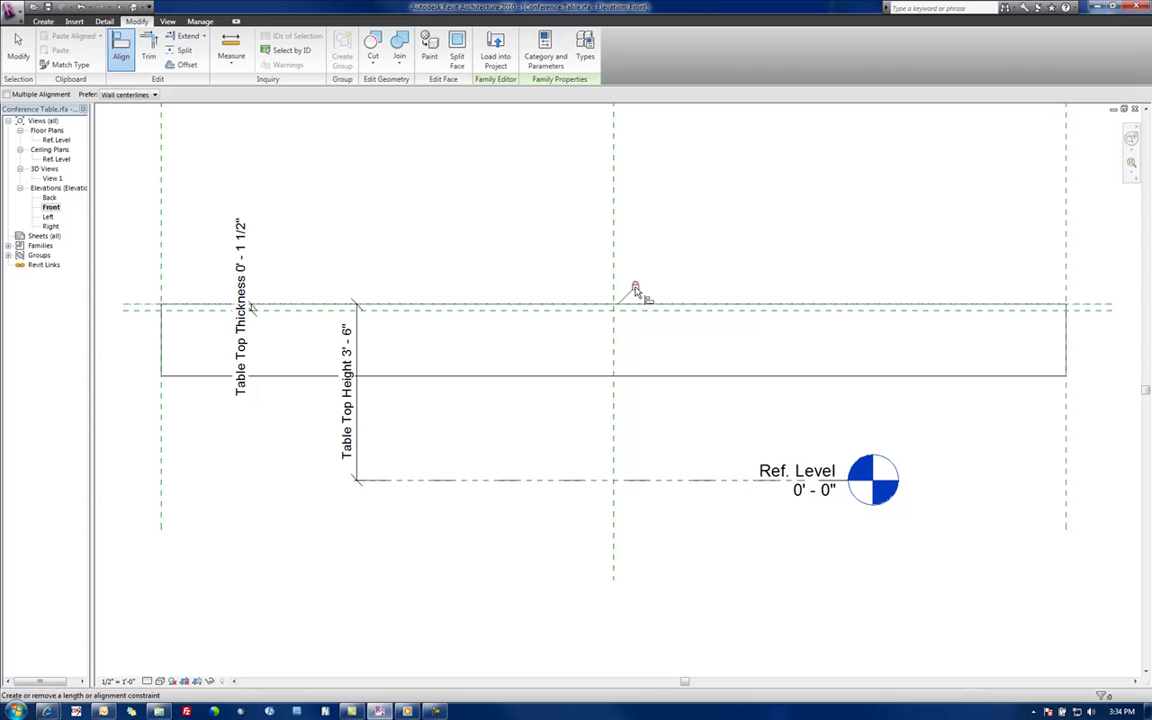
{"action": "left_click", "coordinate": [145, 315]}
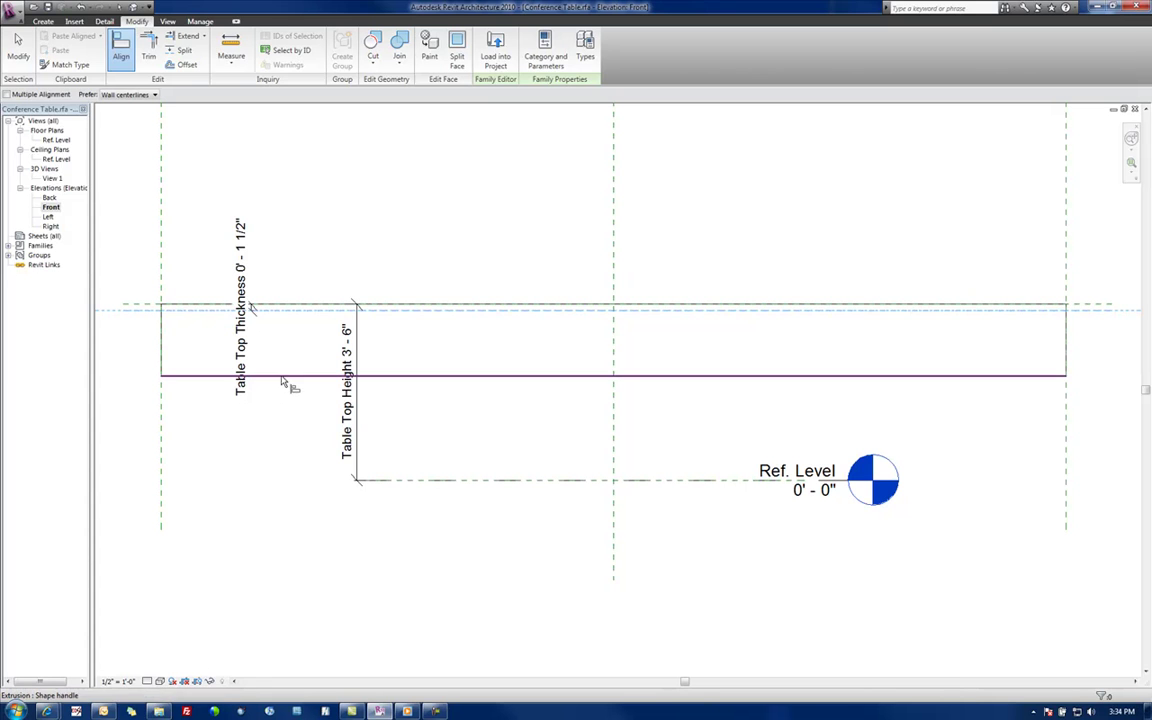
{"action": "left_click", "coordinate": [282, 378]}
{"action": "key", "text": "Escape"}
{"action": "key", "text": "Escape"}
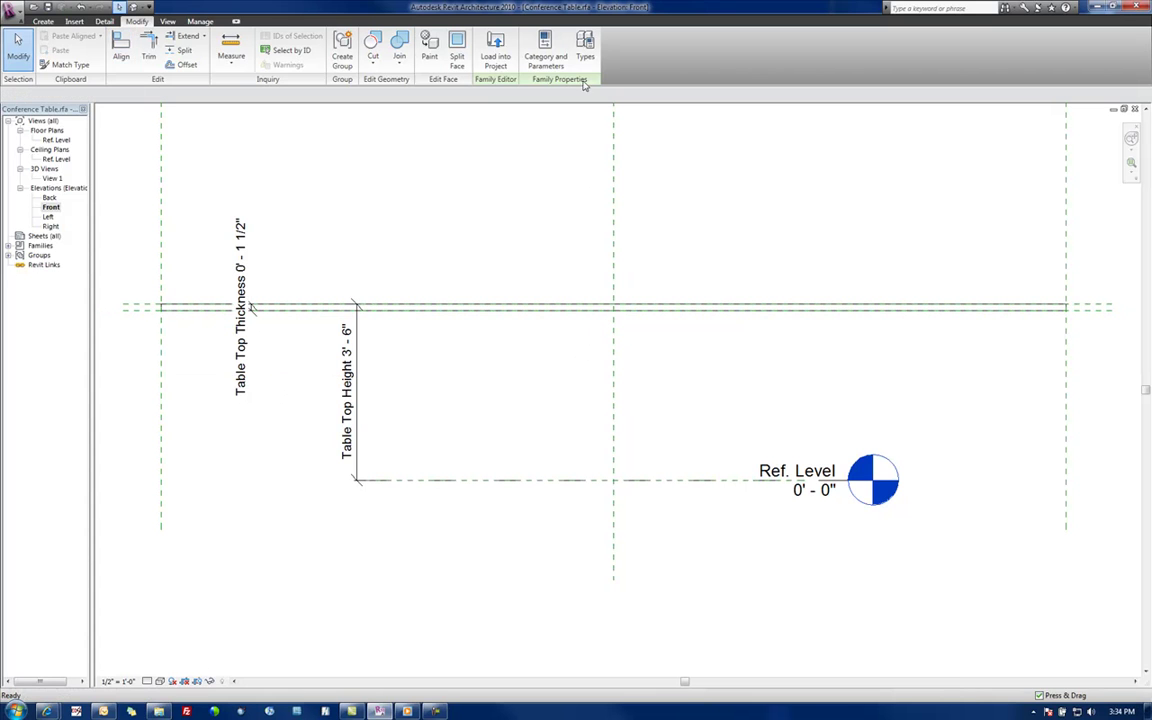
In Family Types, set Table Top Height to 4' 0" and apply it
{"action": "left_click", "coordinate": [585, 48]}
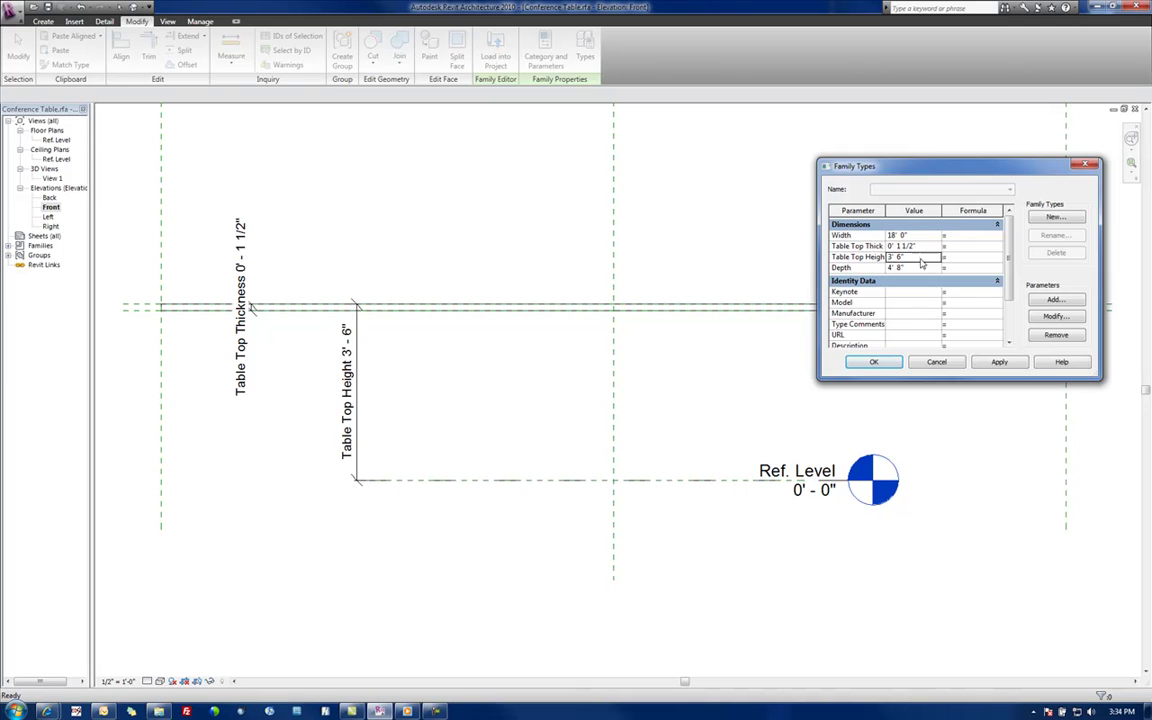
{"action": "left_click", "coordinate": [922, 258]}
{"action": "type", "text": "41"}
{"action": "key", "text": "Tab"}
{"action": "left_click", "coordinate": [927, 258]}
{"action": "type", "text": "4"}
{"action": "key", "text": "Tab"}
{"action": "left_click", "coordinate": [999, 363]}
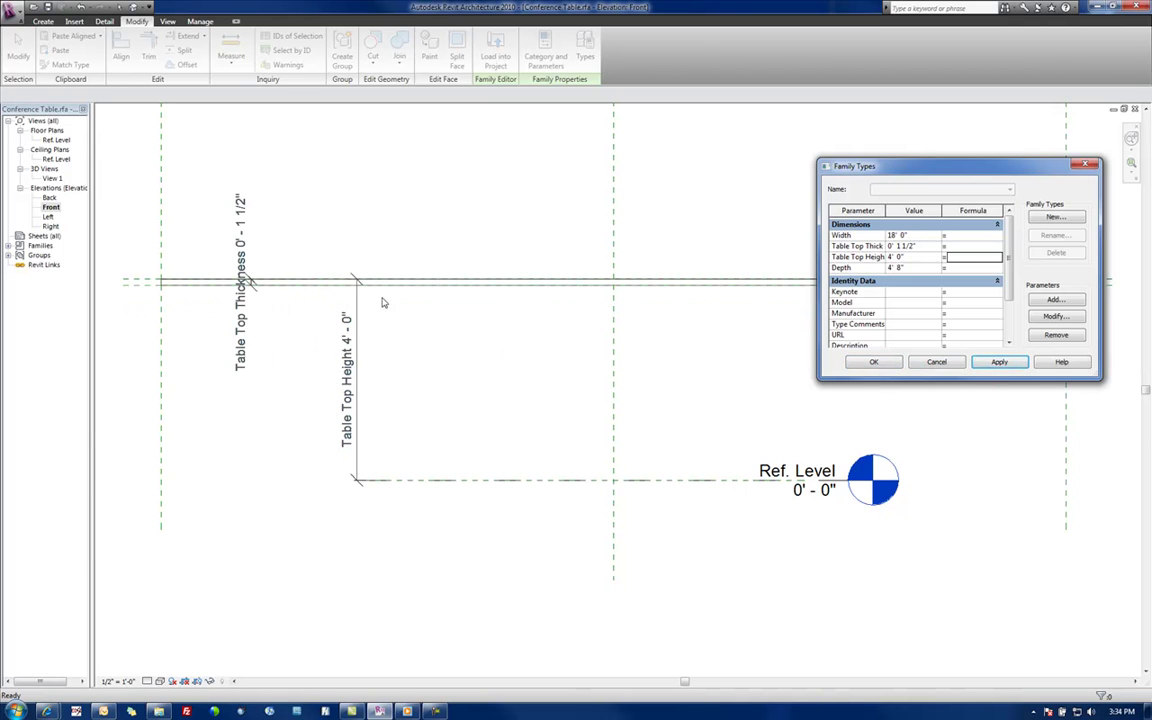
Set Table Top Thickness to 2" and apply it to the model
{"action": "left_click", "coordinate": [918, 246]}
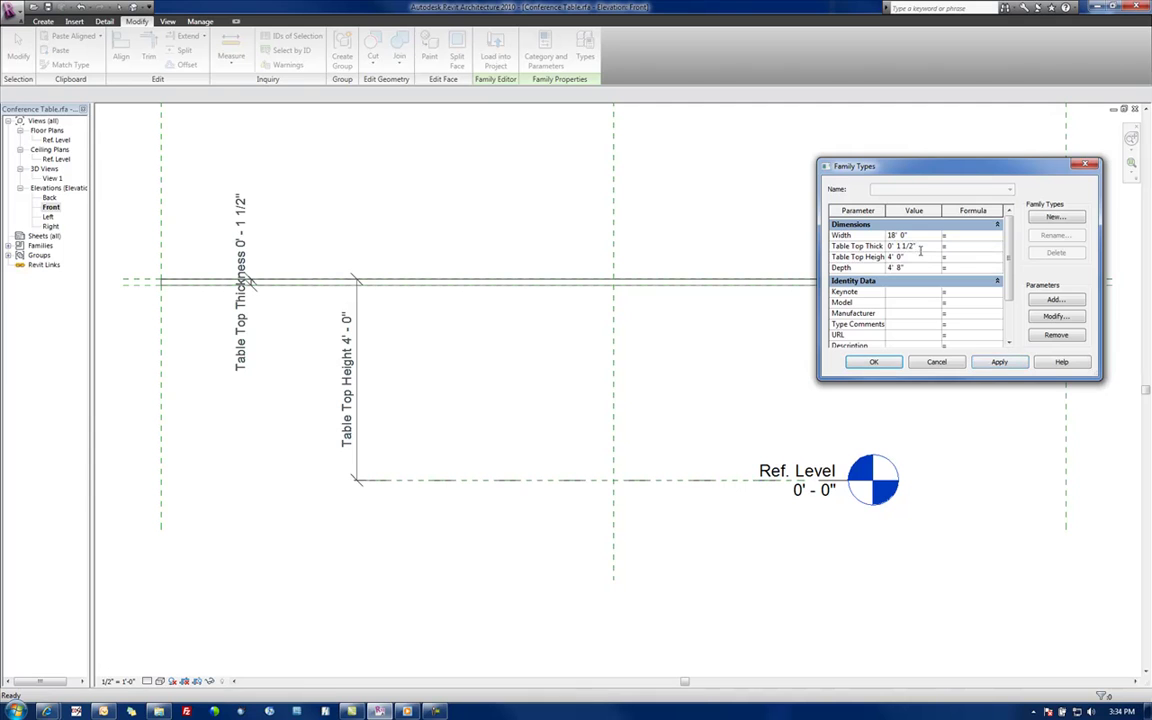
{"action": "left_click_drag", "start_coordinate": [918, 247], "coordinate": [852, 246]}
{"action": "type", "text": "2\""}
{"action": "key", "text": "Tab"}
{"action": "left_click", "coordinate": [999, 362]}
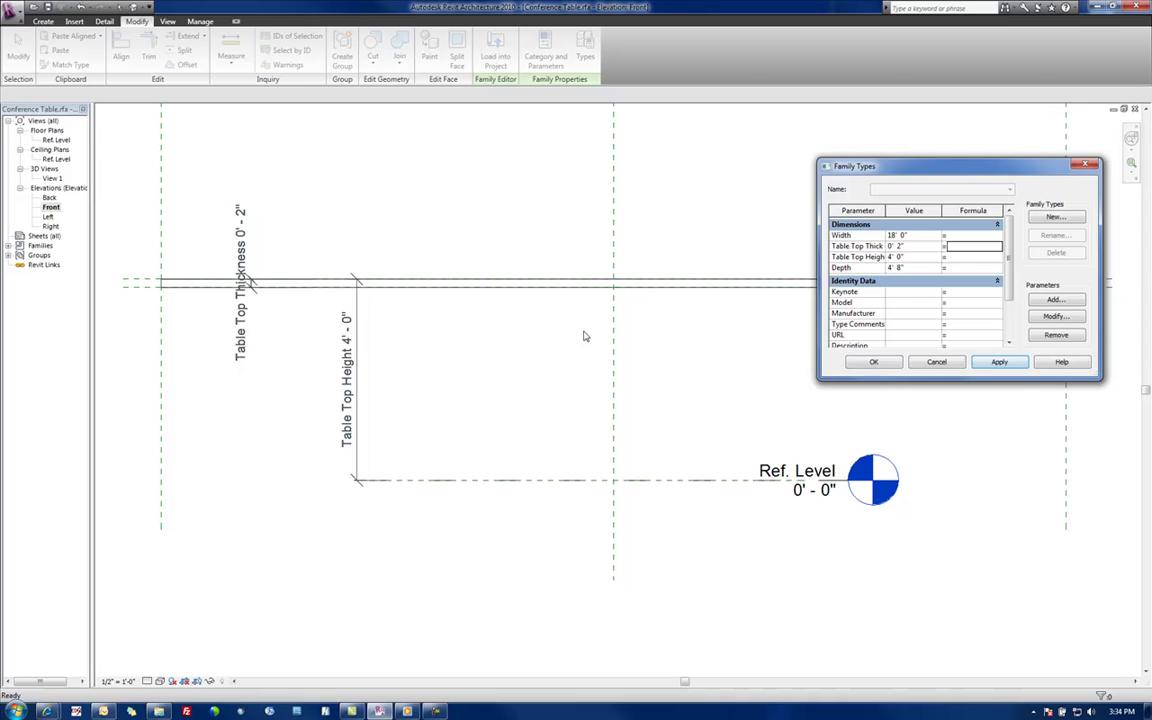
{"action": "left_click", "coordinate": [873, 362]}
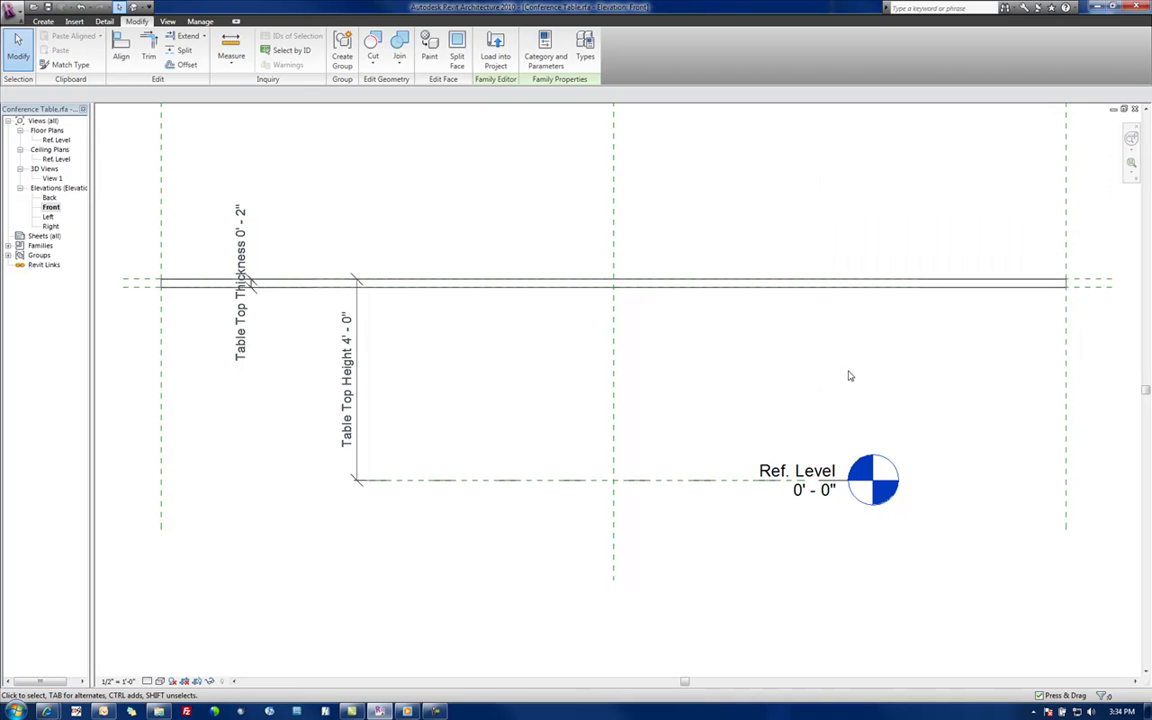
{"action": "scroll", "coordinate": [848, 375], "scroll_direction": "down", "scroll_amount": 5}
{"action": "middle_click_drag", "start_coordinate": [836, 380], "coordinate": [735, 362]}
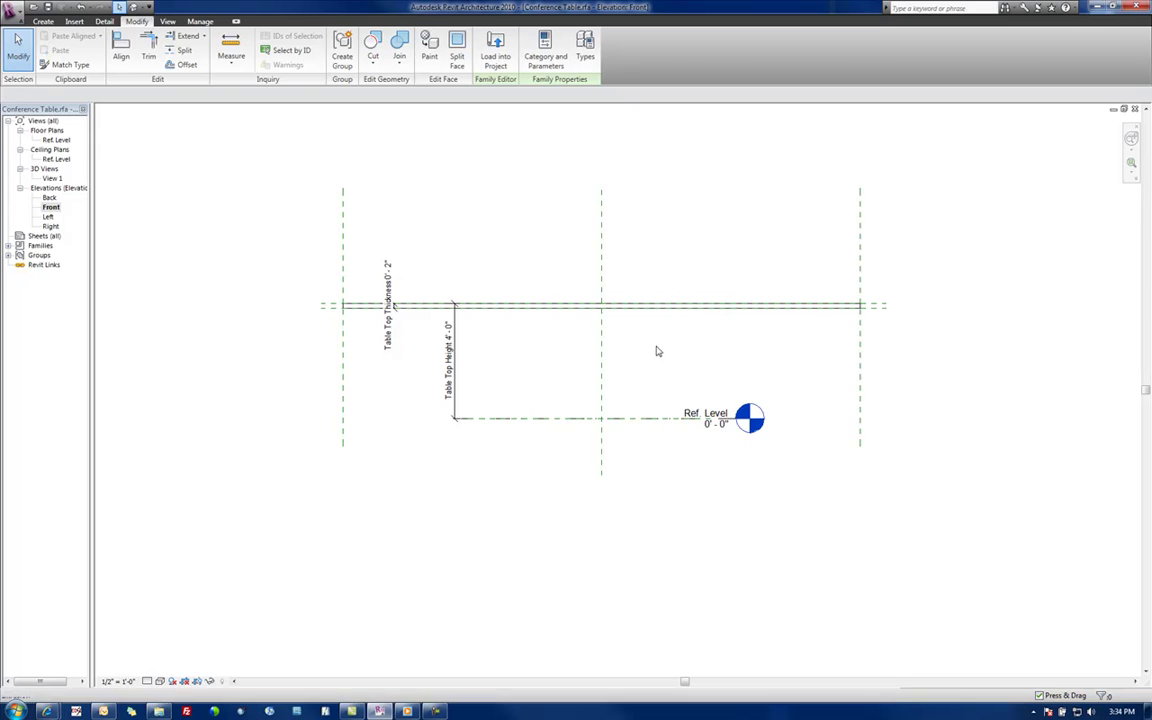
{"action": "middle_click_drag", "start_coordinate": [660, 391], "coordinate": [656, 401]}
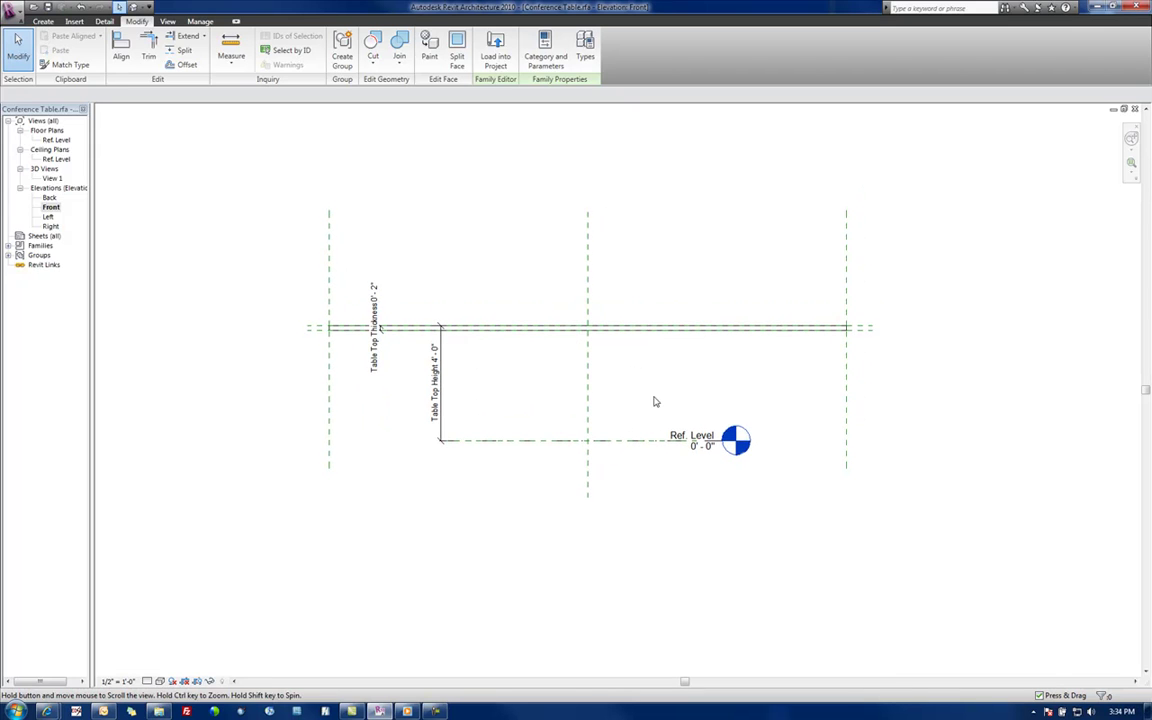